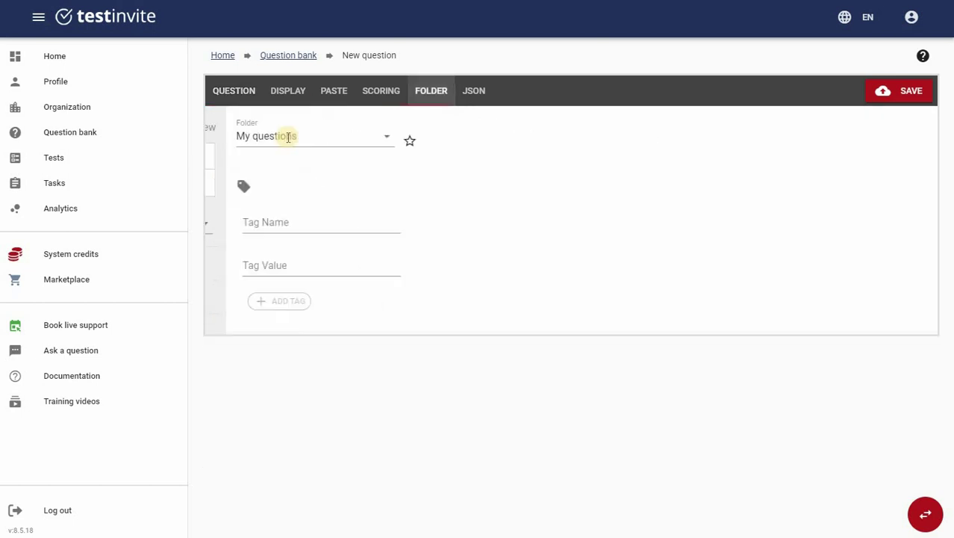
- Assign the new question to a folder called "A new folder name"
left_click(293, 135)
key("BackSpace")
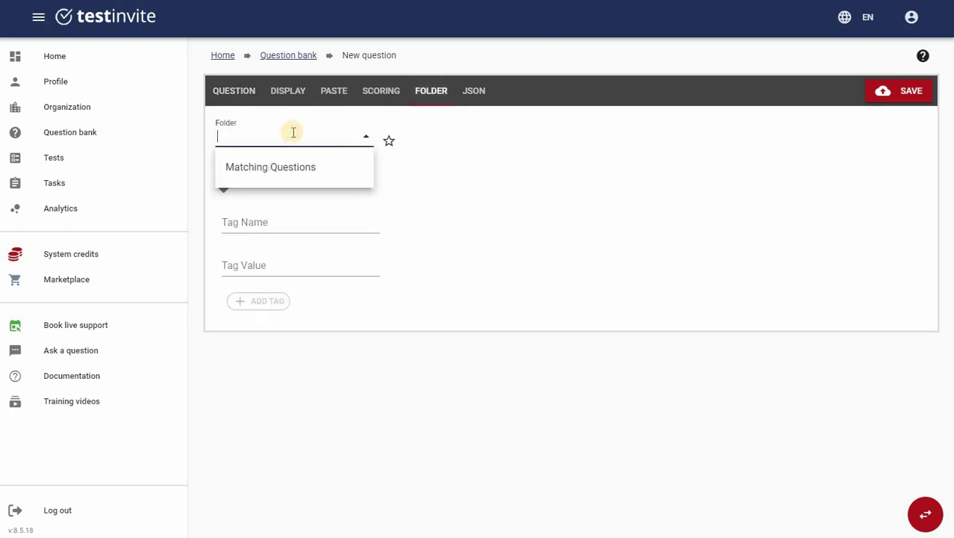
type("A new folder")
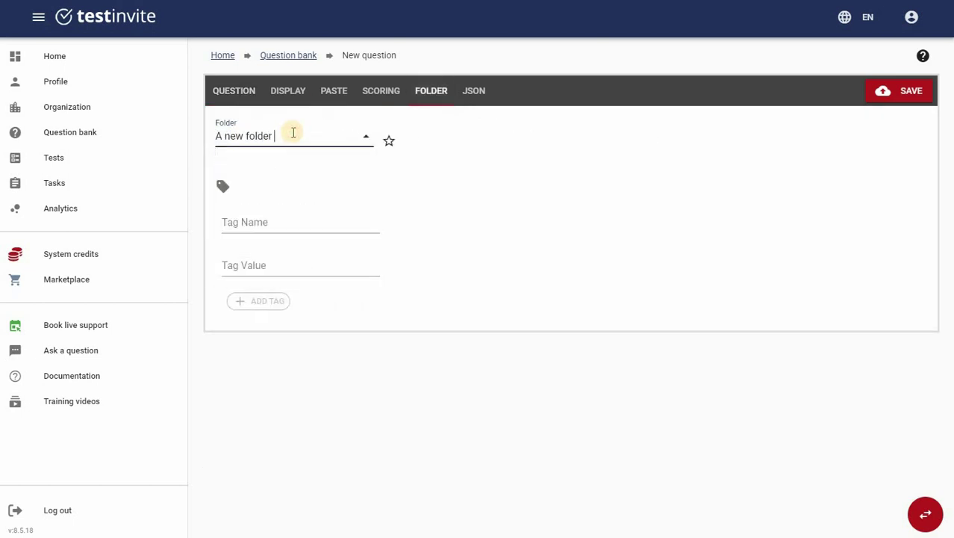
type(" name")
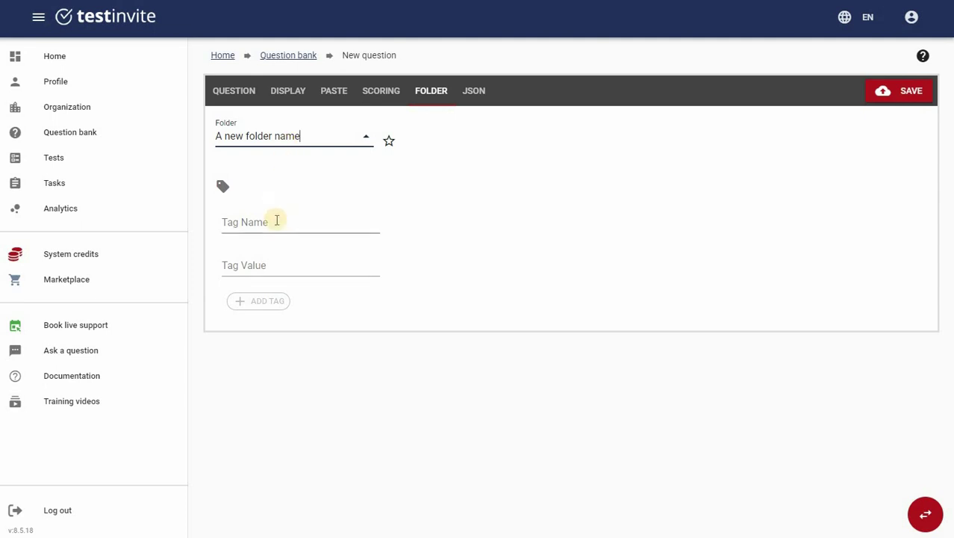
- Add a tag named level with the value b2 to the question
left_click(276, 220)
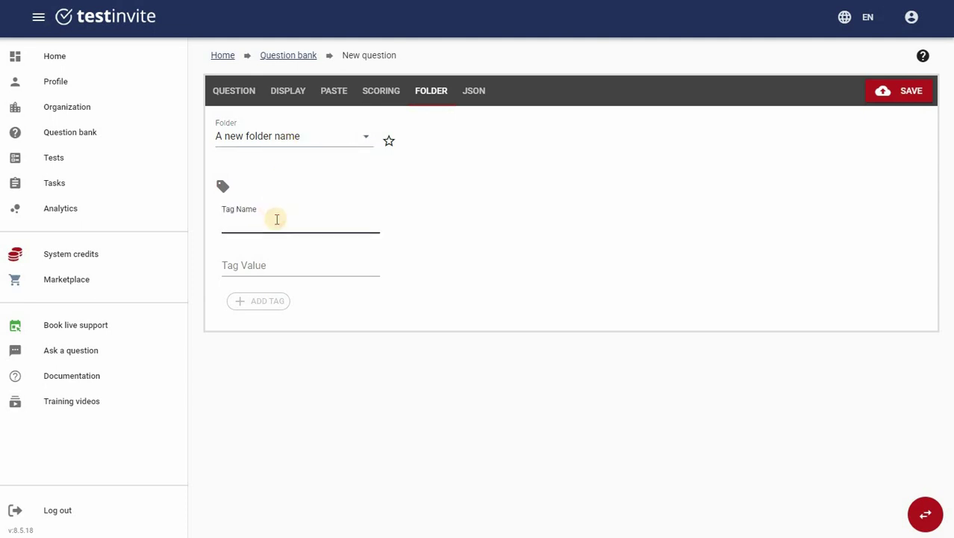
type("level")
key("Tab")
type("b")
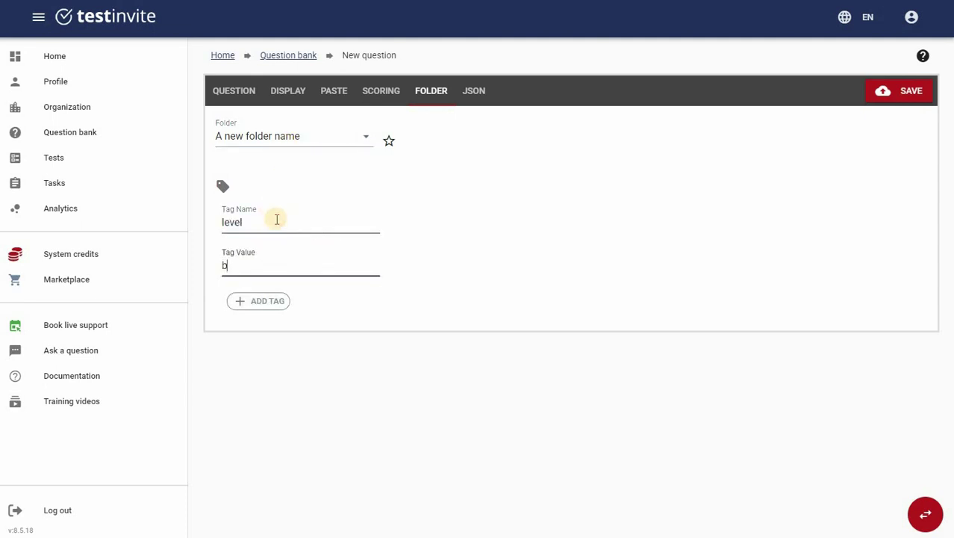
type("2")
left_click(257, 300)
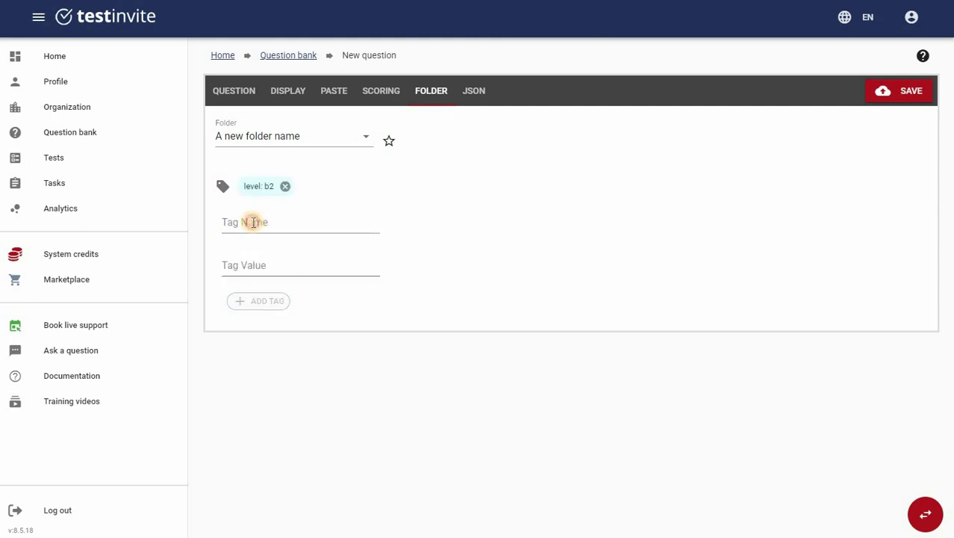
- Add a tag named category with the value reading, then save the question and close its editor
left_click(253, 222)
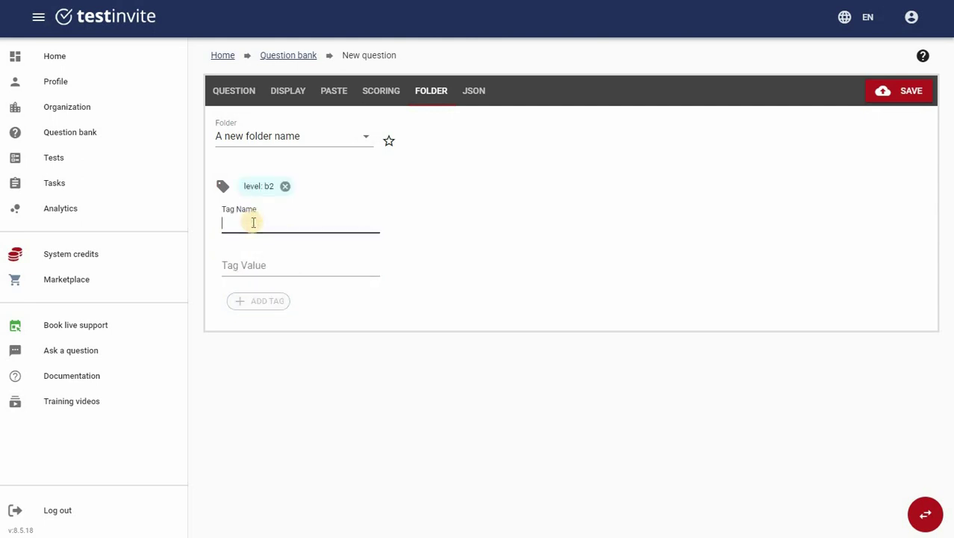
type("category")
key("Tab")
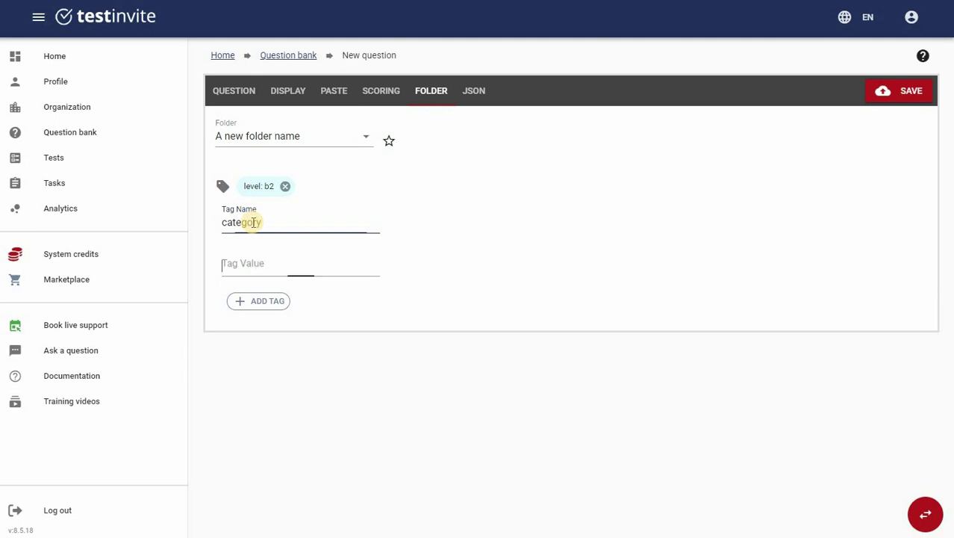
type("reading")
key("Return")
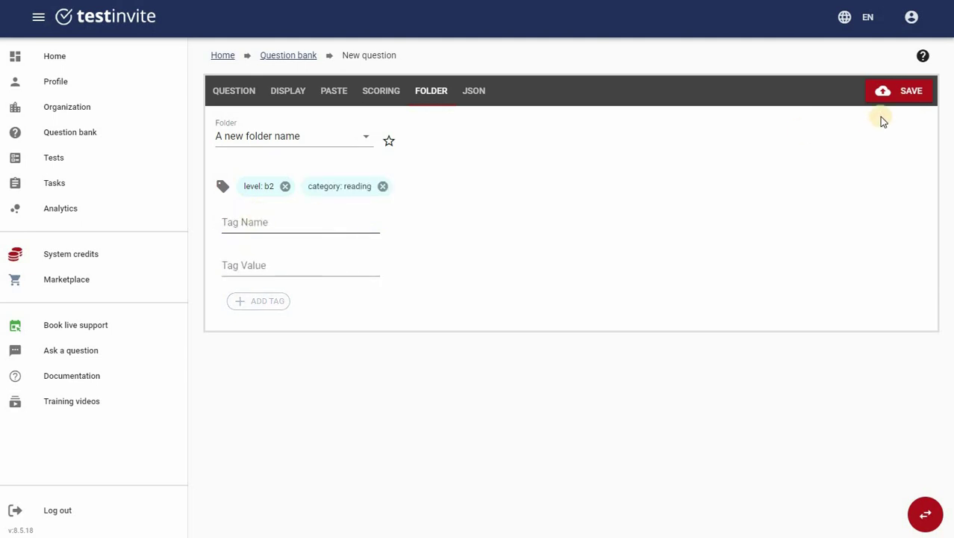
left_click(886, 95)
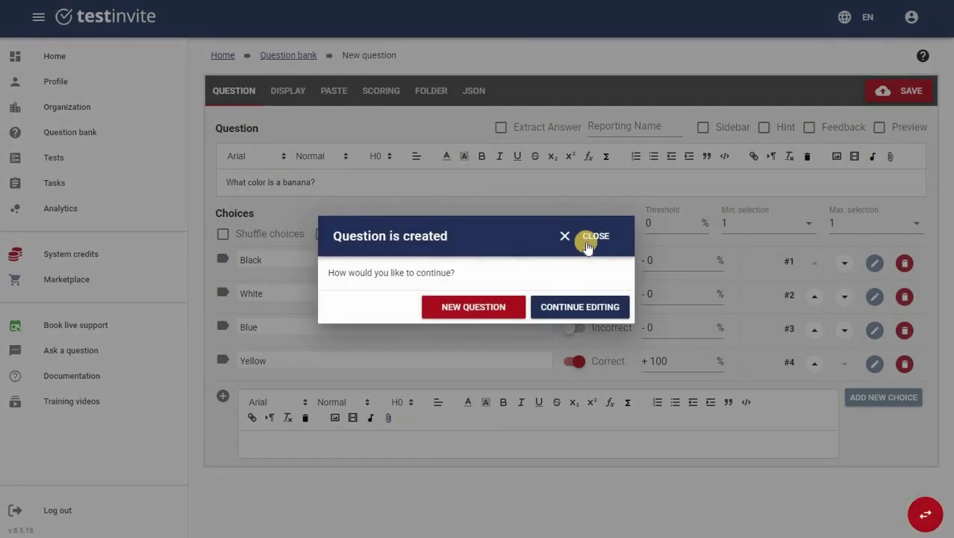
left_click(587, 238)
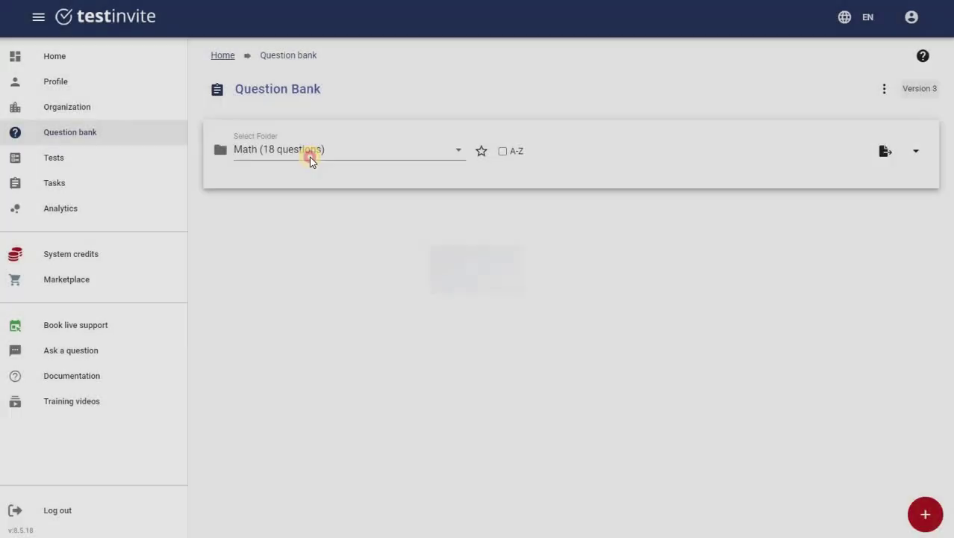
- List the questions stored in the folder "A new folder name" in the question bank
left_click(309, 157)
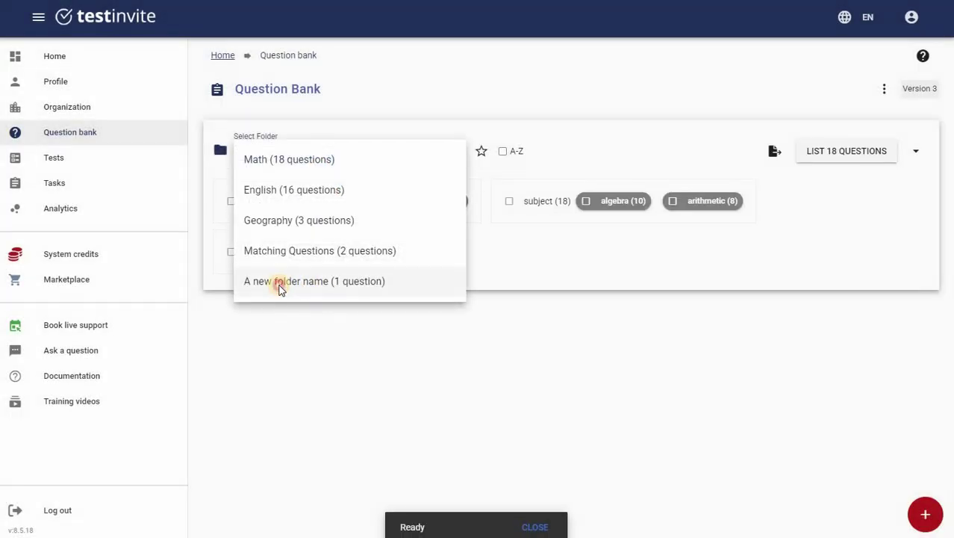
left_click(281, 284)
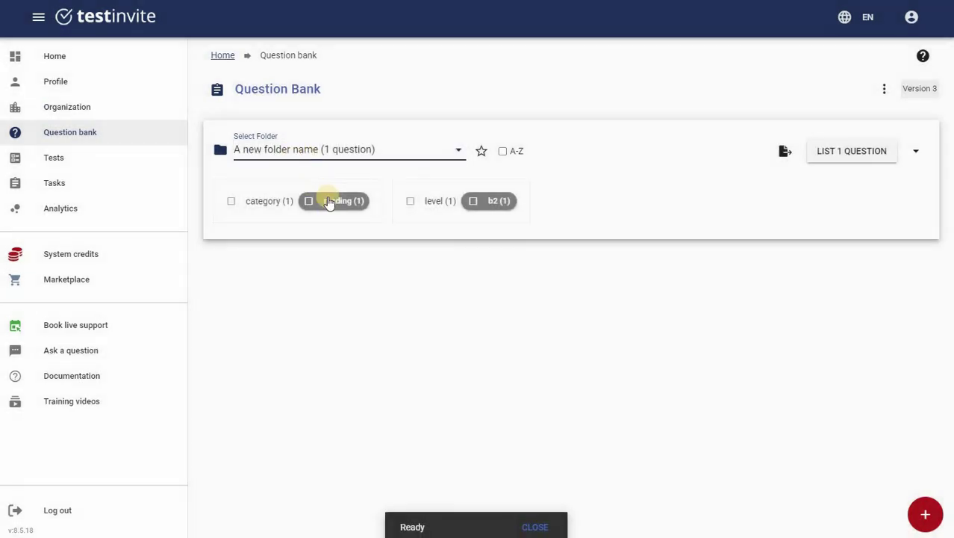
left_click(824, 153)
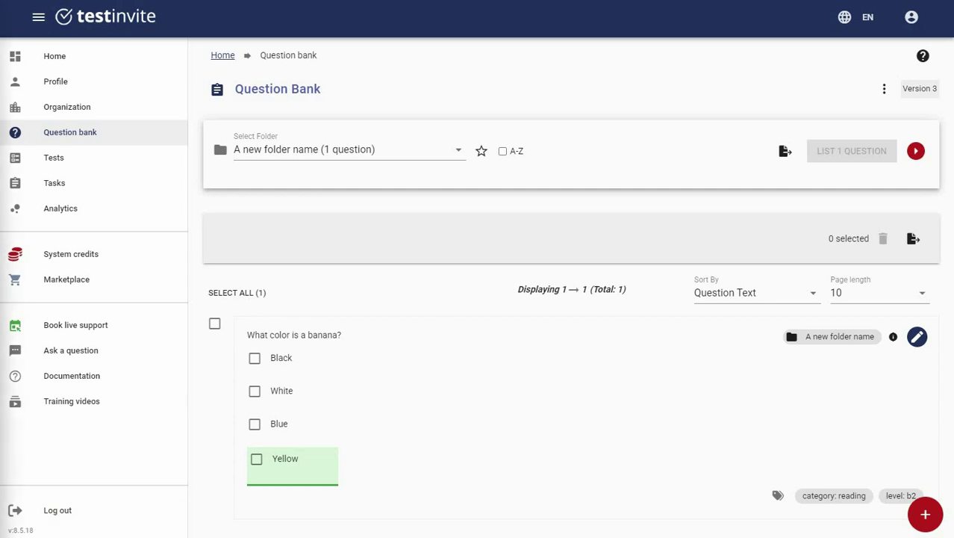
- List the English folder's questions filtered by the category tag reading and look through them
left_click(332, 161)
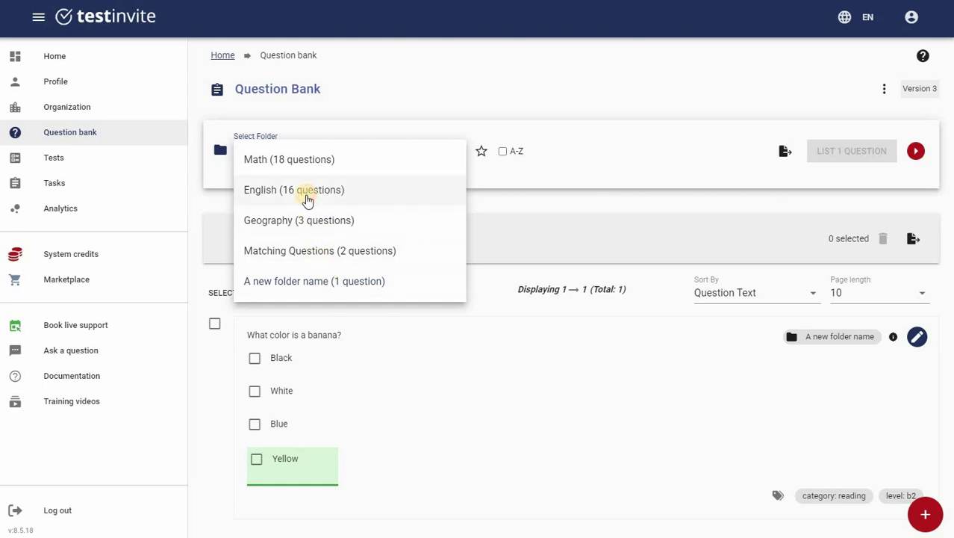
left_click(310, 193)
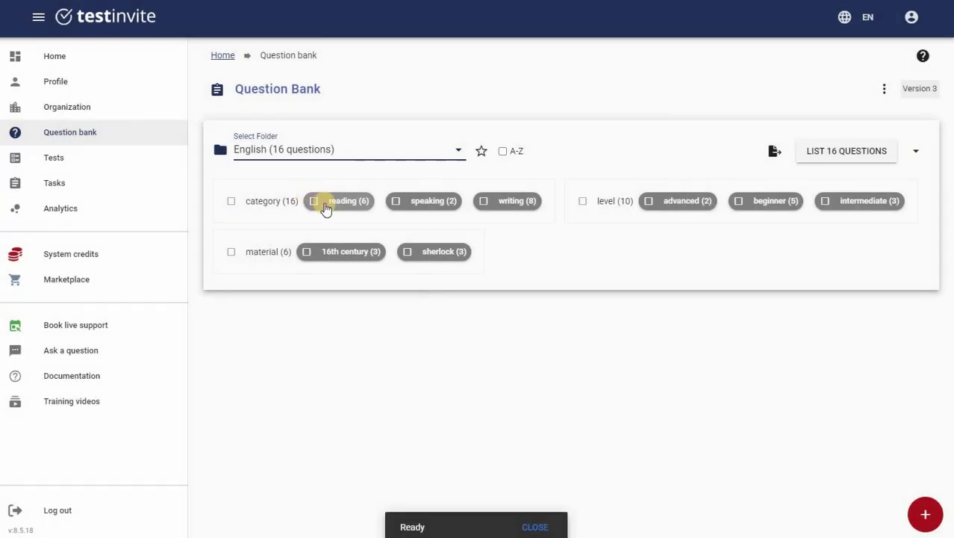
left_click(325, 207)
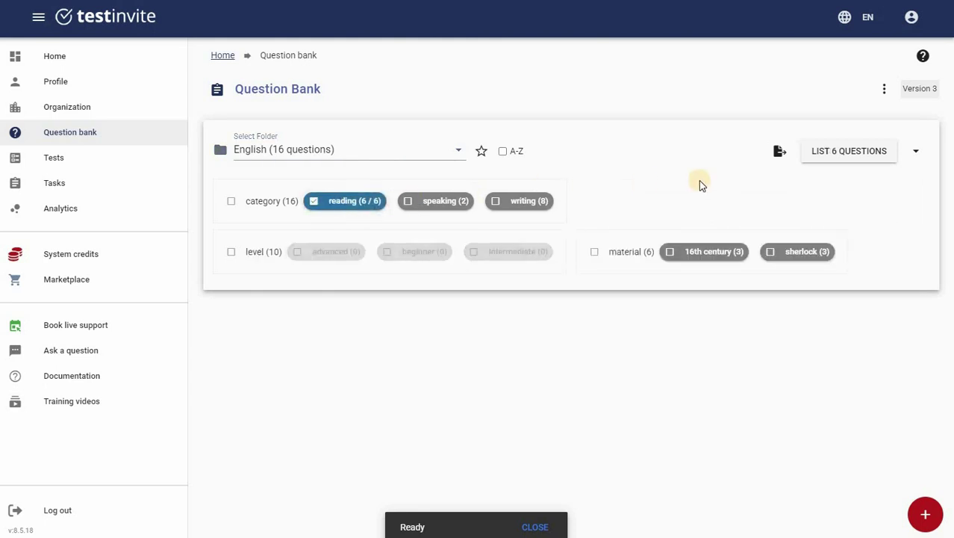
left_click(849, 153)
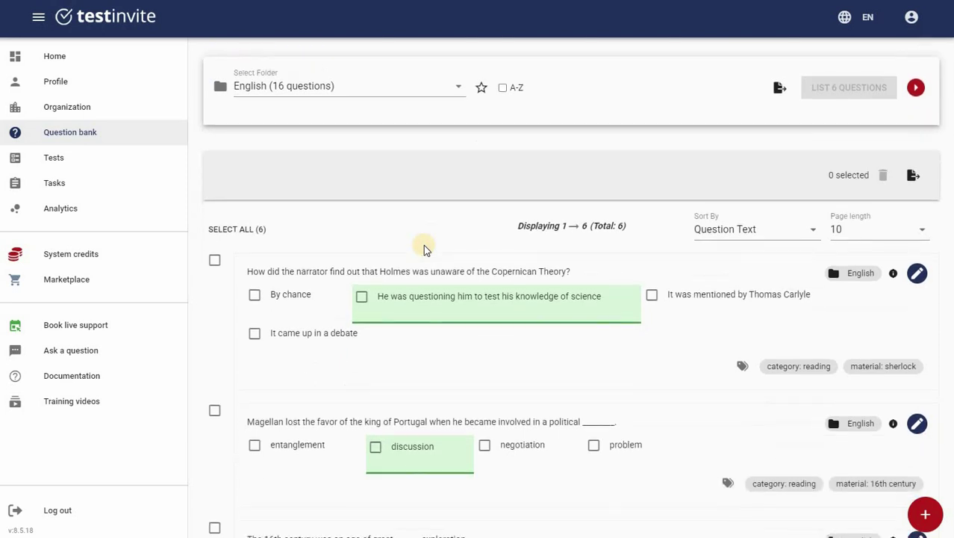
scroll(423, 248, "down", 3)
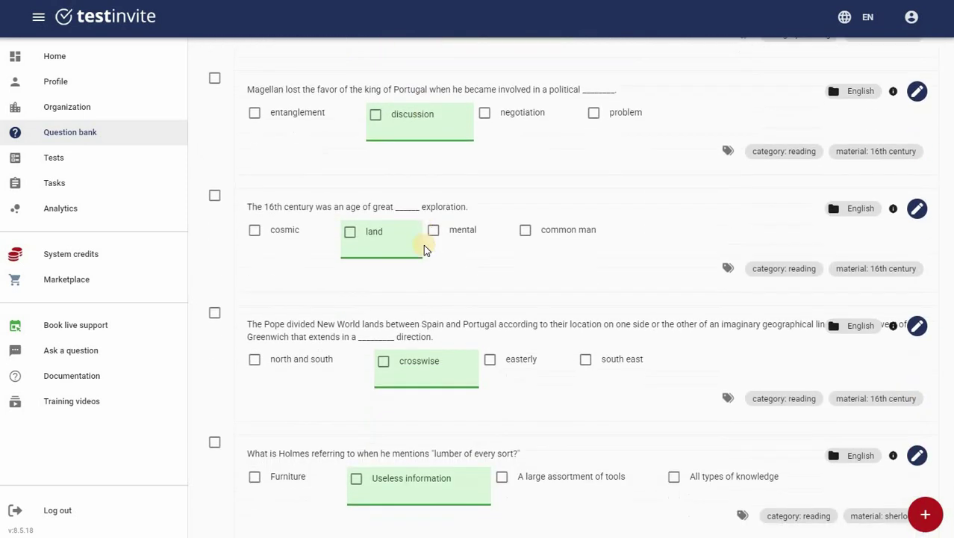
scroll(424, 248, "up", 5)
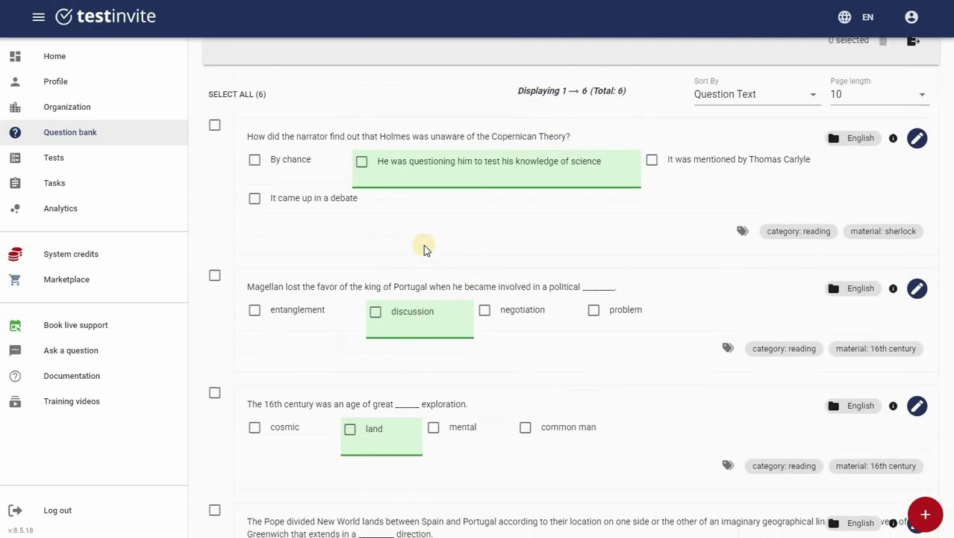
- Show the Geography folder's tags and filter its questions by the level beginner
left_click(335, 159)
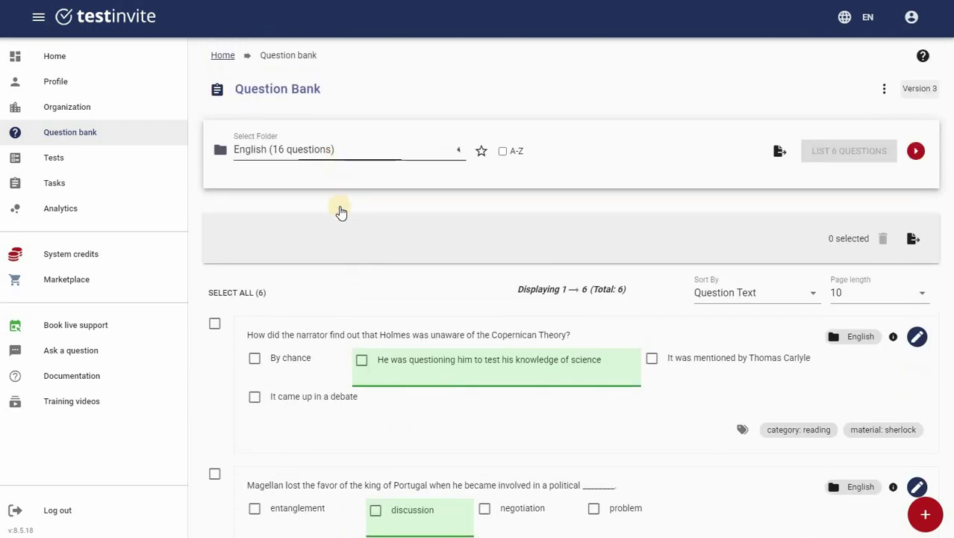
left_click(339, 217)
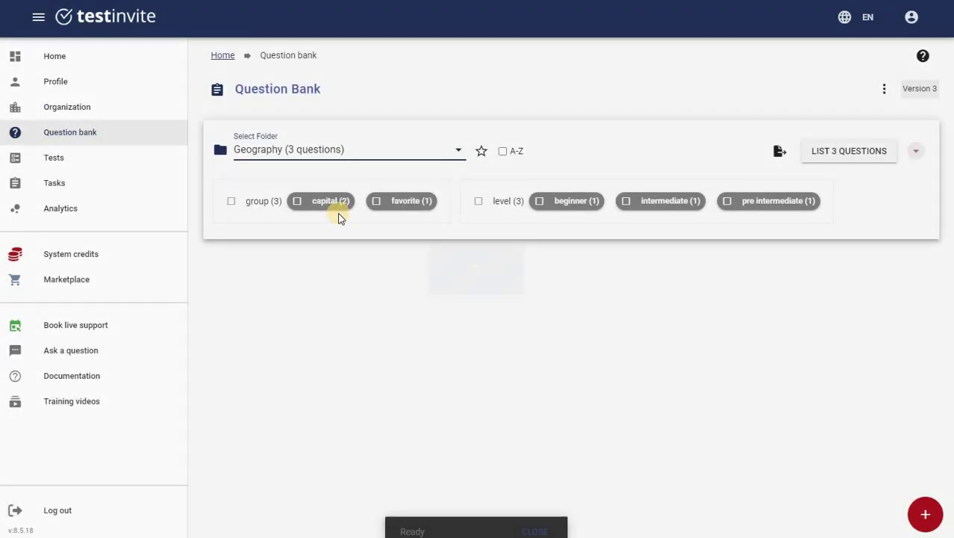
left_click(563, 203)
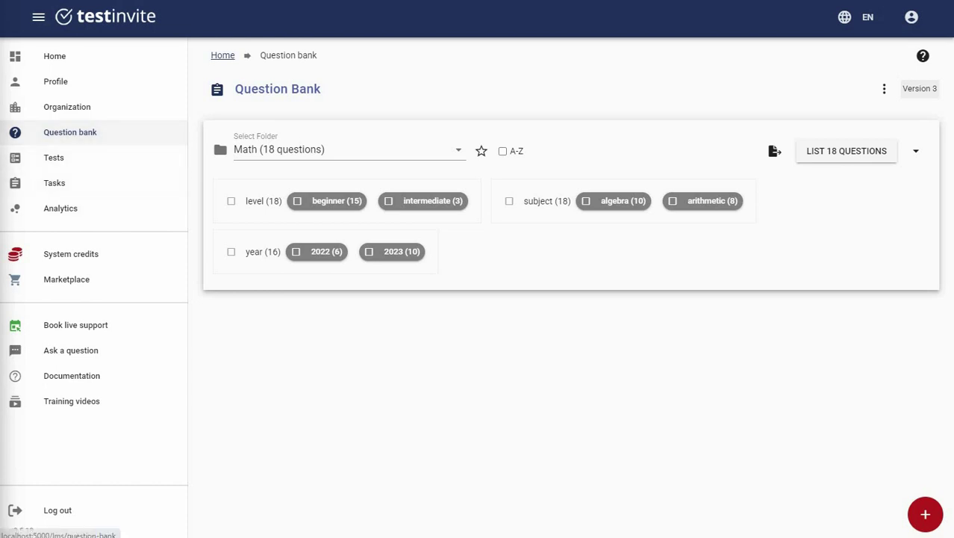
left_click(885, 89)
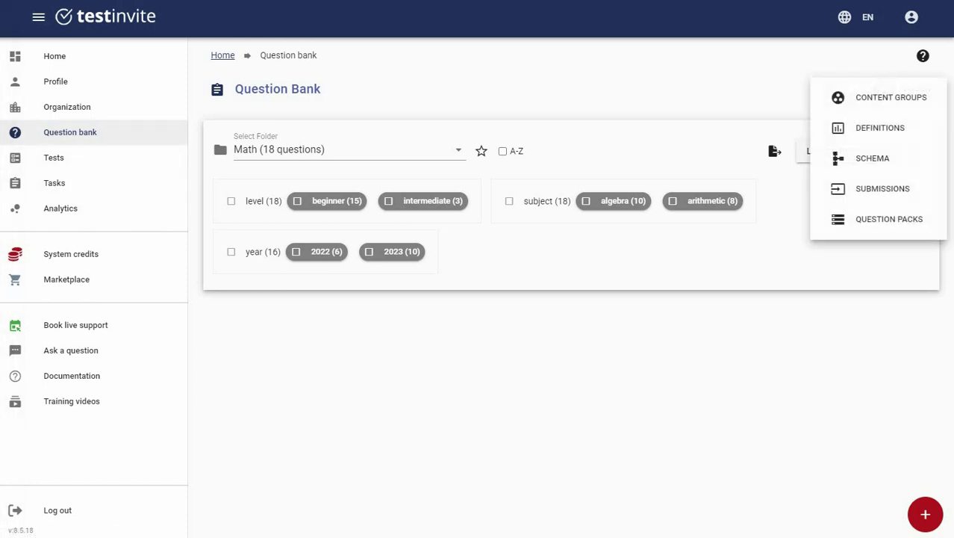
left_click(863, 163)
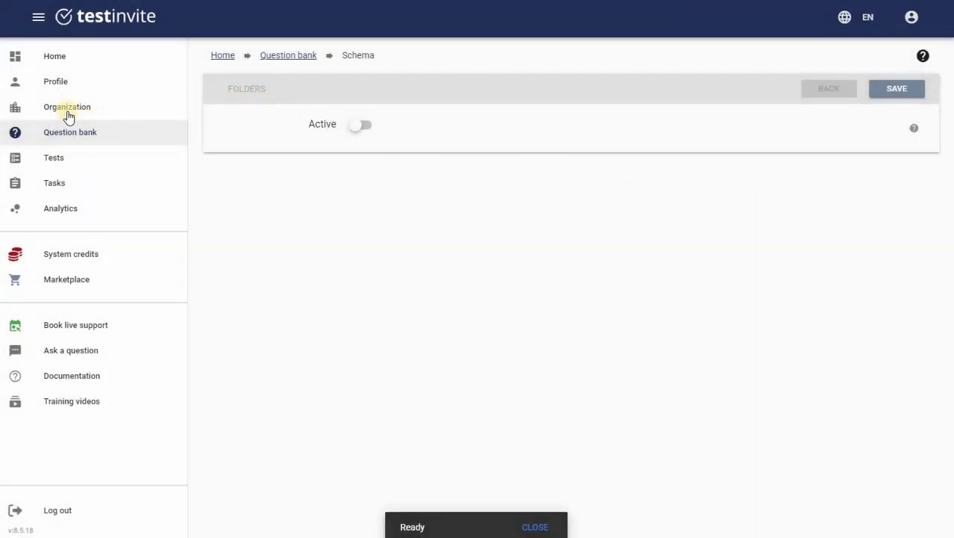
left_click(288, 59)
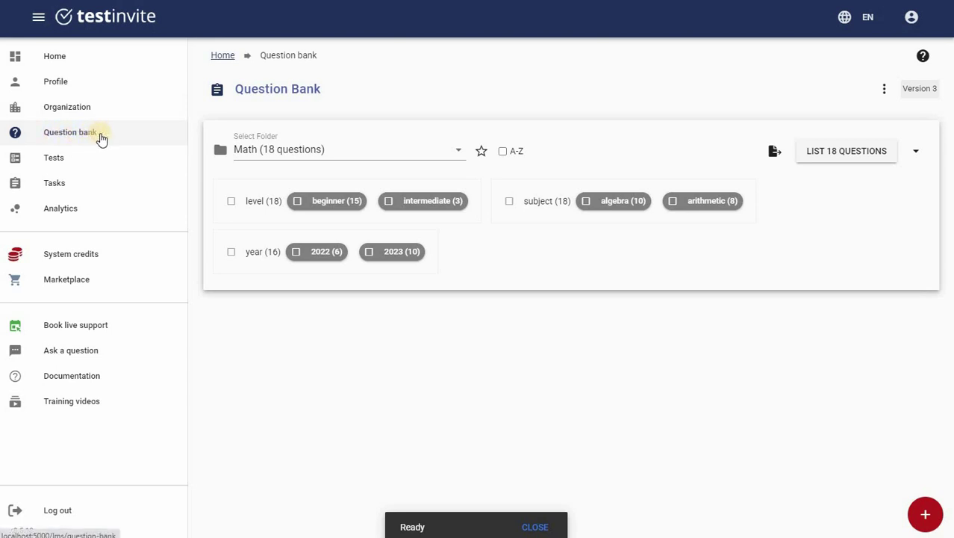
- Open the question bank's schema settings and activate the folder schema
left_click(885, 93)
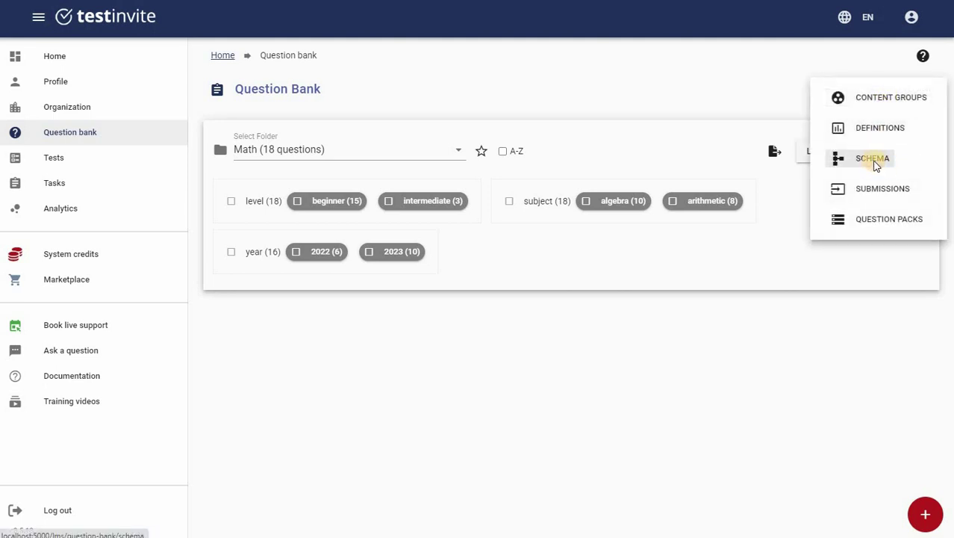
left_click(876, 164)
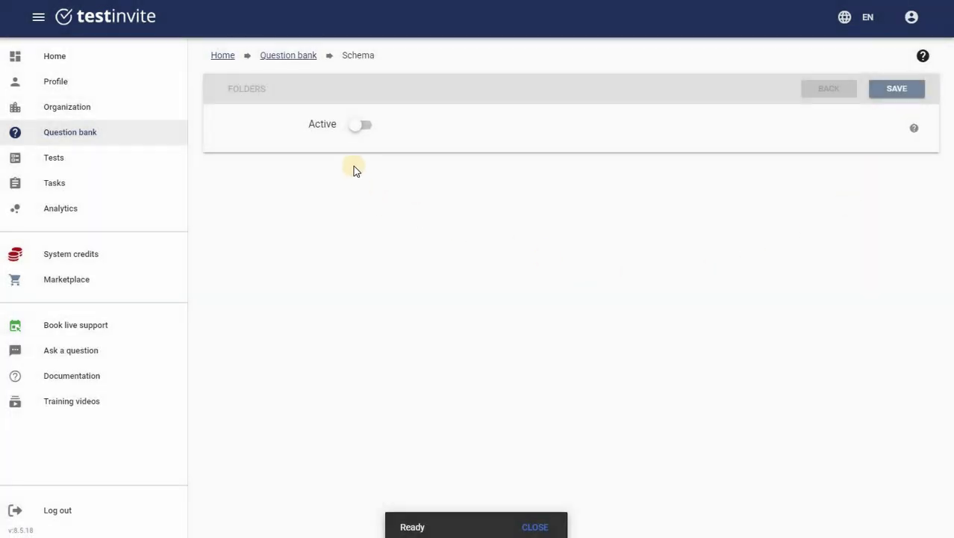
left_click(363, 126)
- Add a folder named reading to the question bank schema
left_click(363, 212)
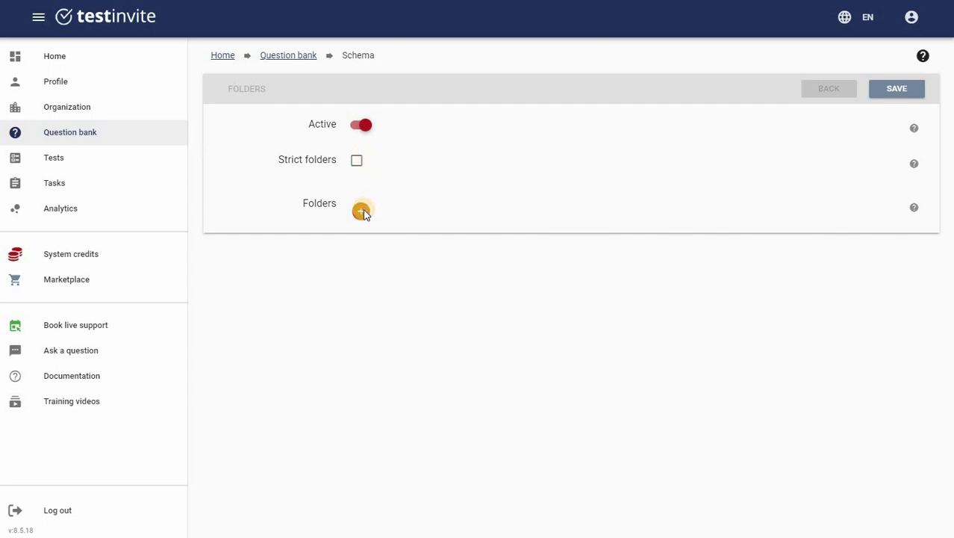
left_click(362, 212)
left_click(387, 272)
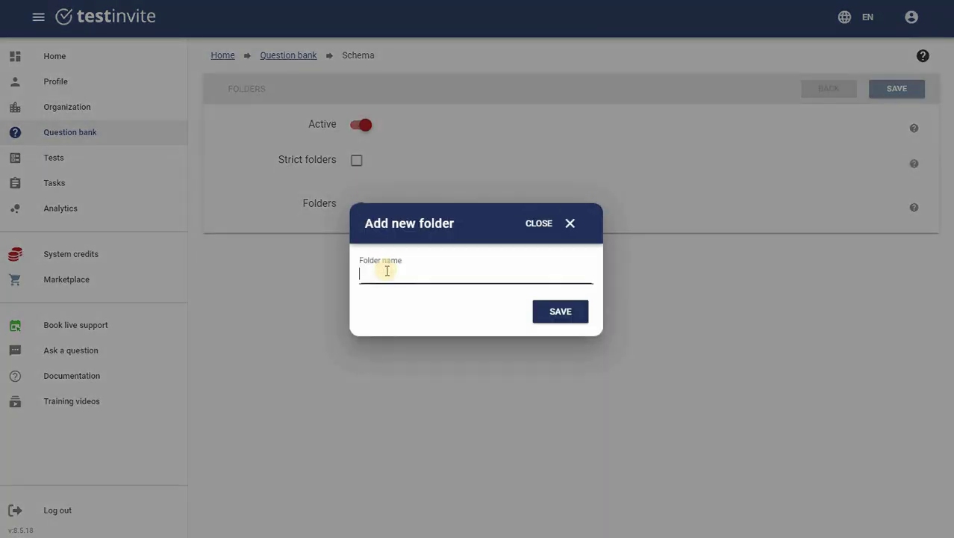
type("reading")
left_click(554, 314)
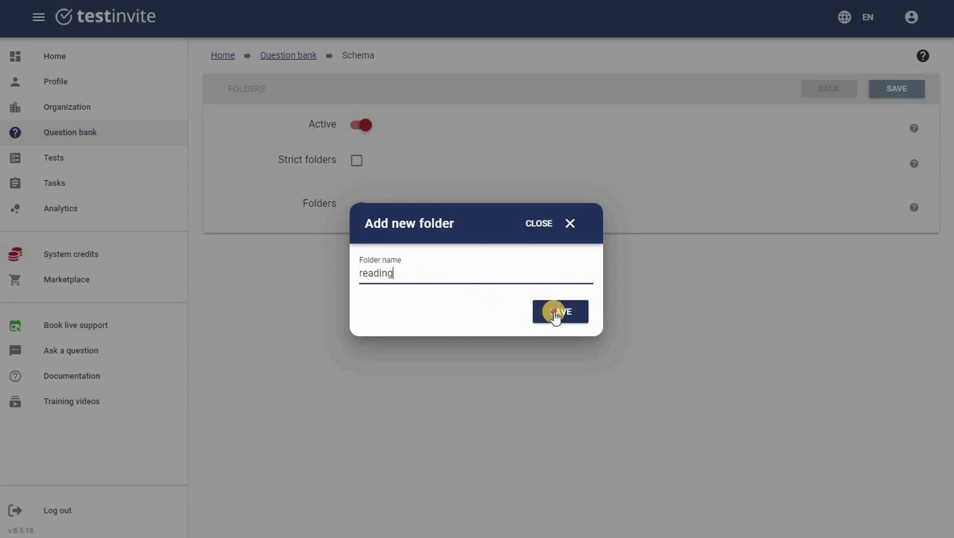
- Add a second folder named speaking to the schema's folder list
left_click(360, 261)
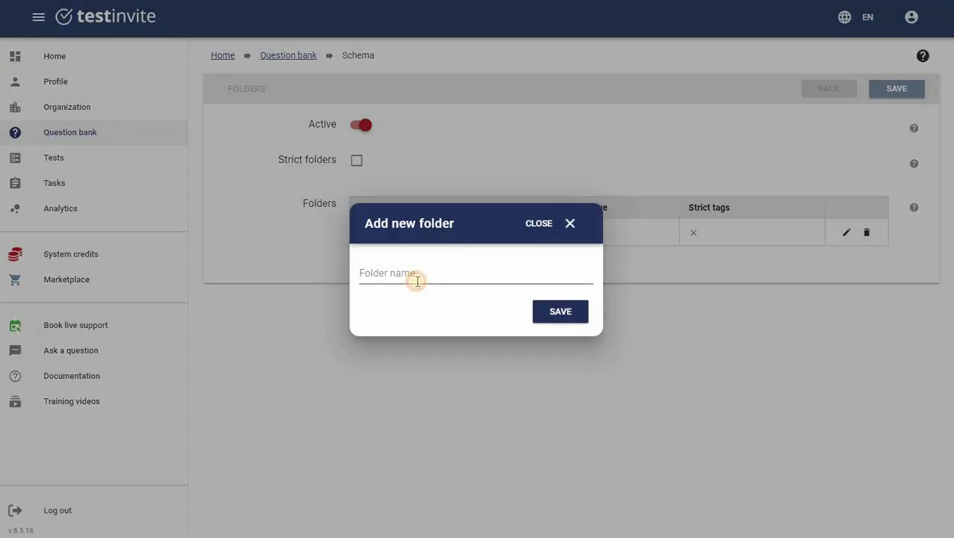
left_click(417, 281)
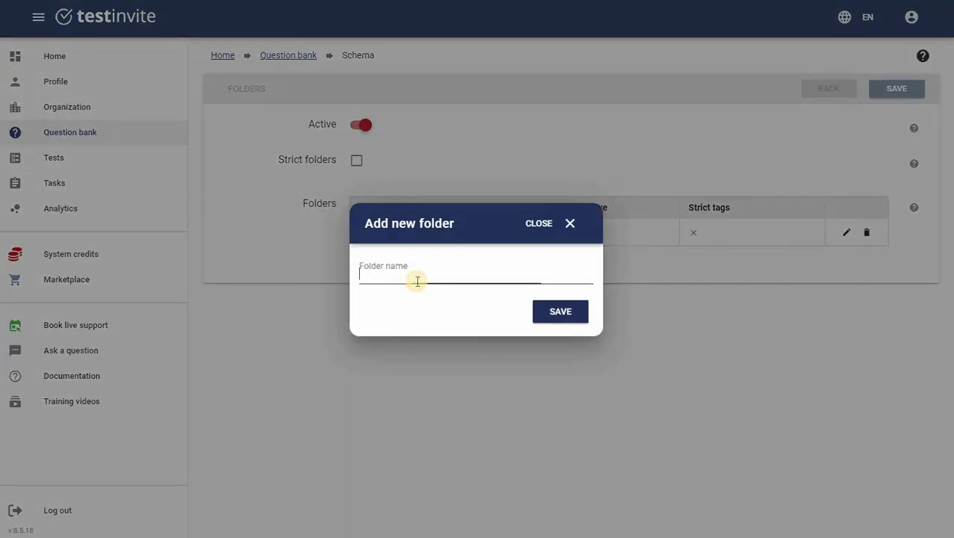
type("speaking")
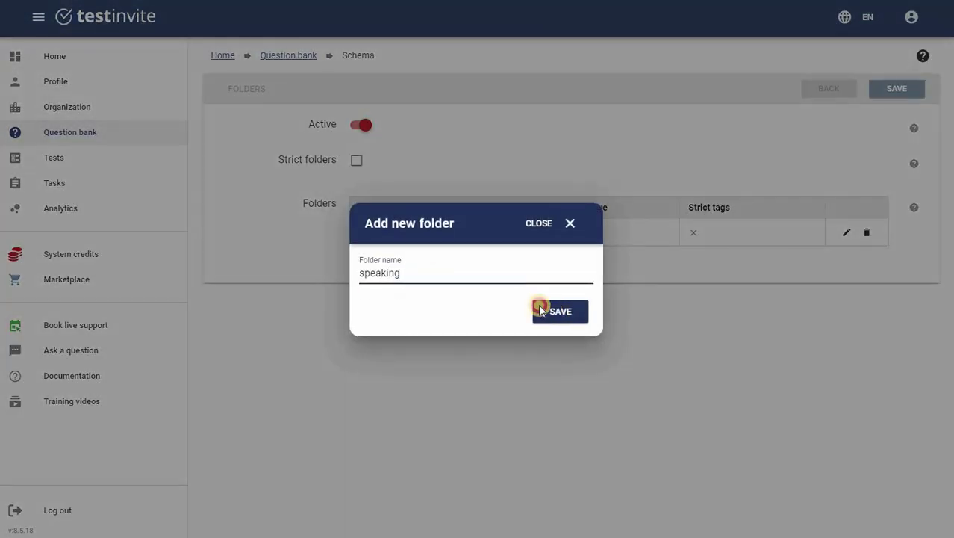
left_click(537, 307)
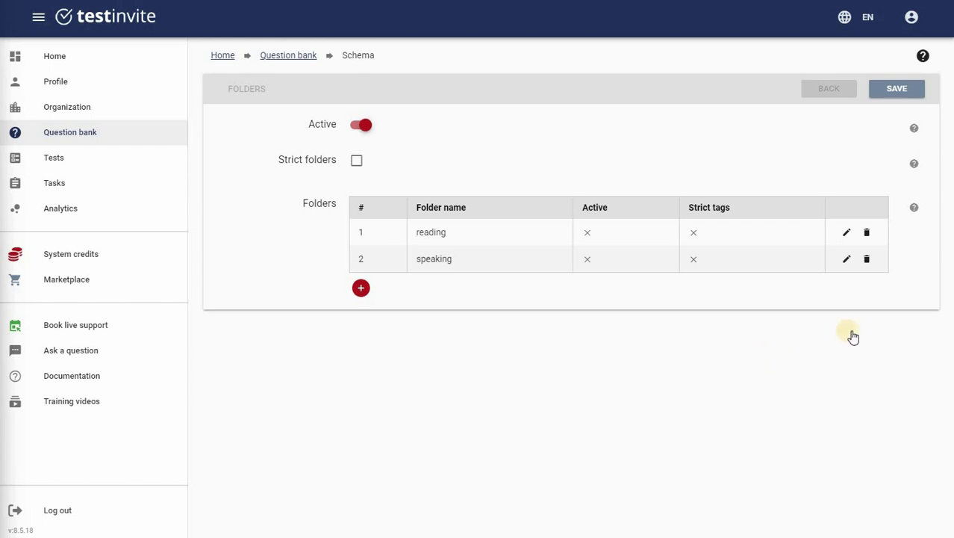
- Activate the reading folder in the schema and return to the folder list
left_click(847, 233)
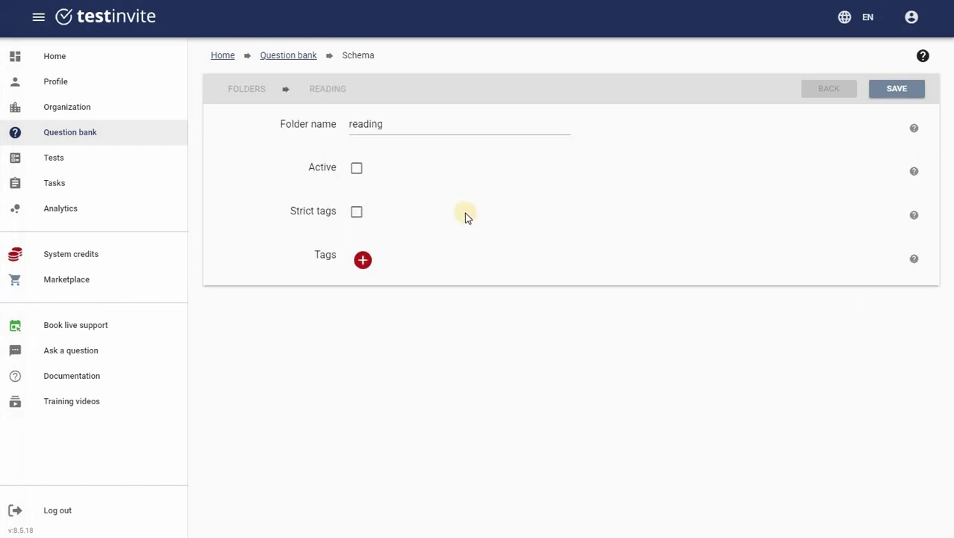
left_click(357, 170)
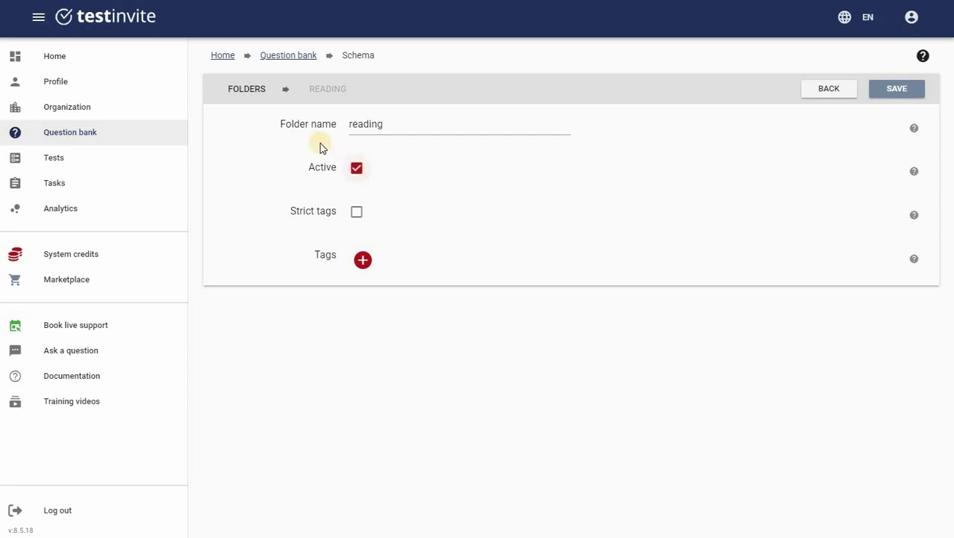
left_click(263, 97)
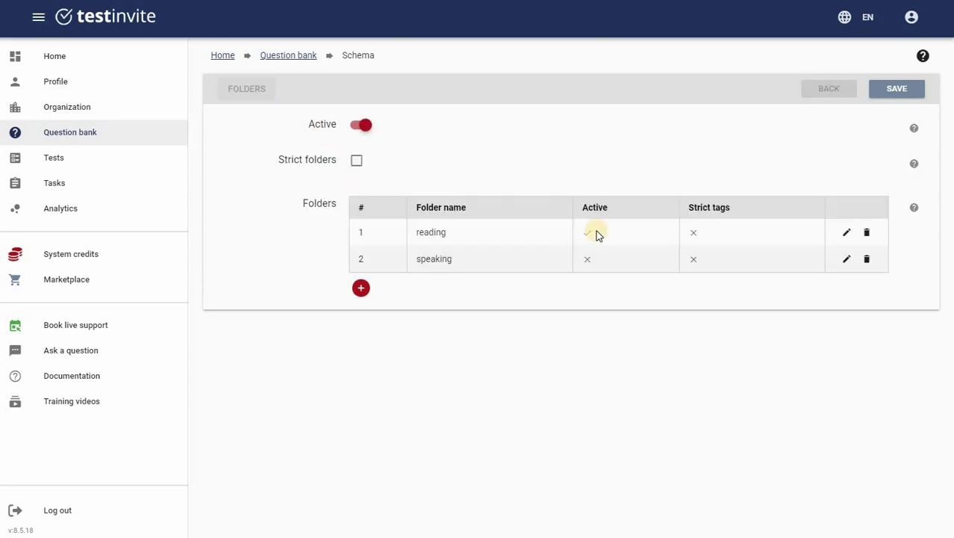
- Activate the speaking folder in the schema and save the schema
left_click(845, 259)
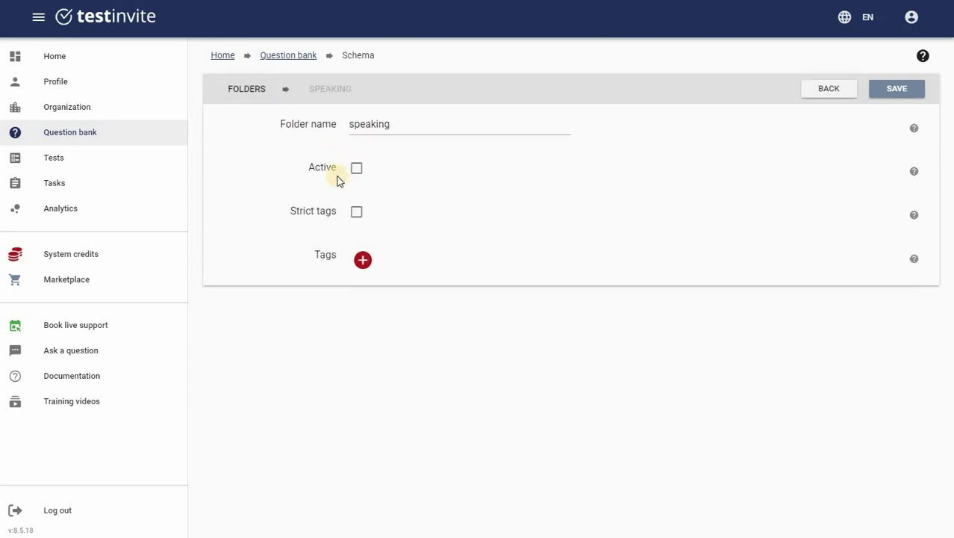
left_click(357, 171)
left_click(356, 172)
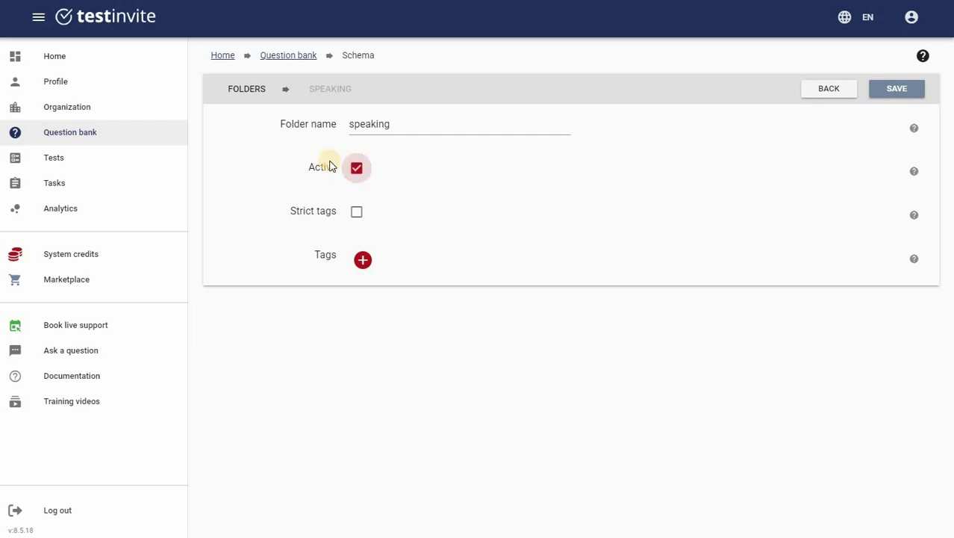
left_click(255, 96)
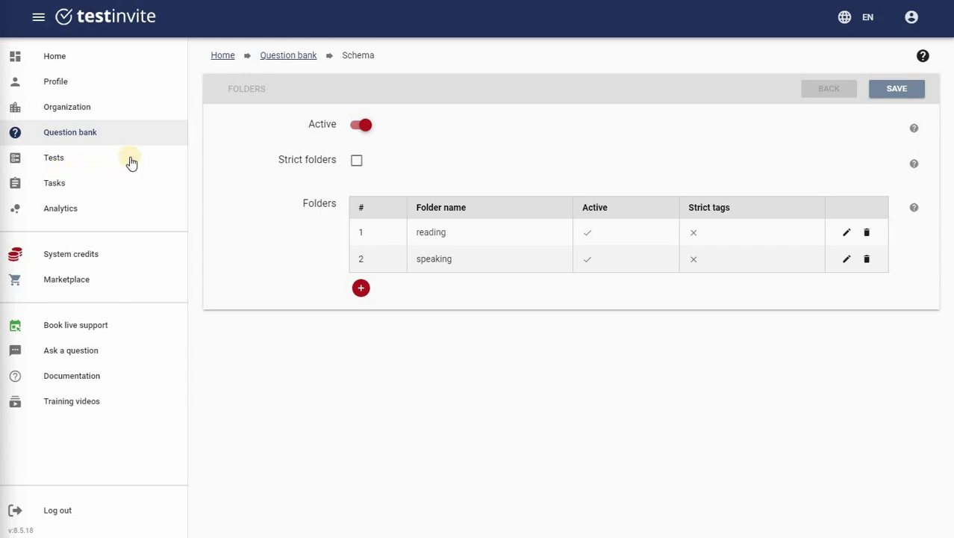
left_click(899, 88)
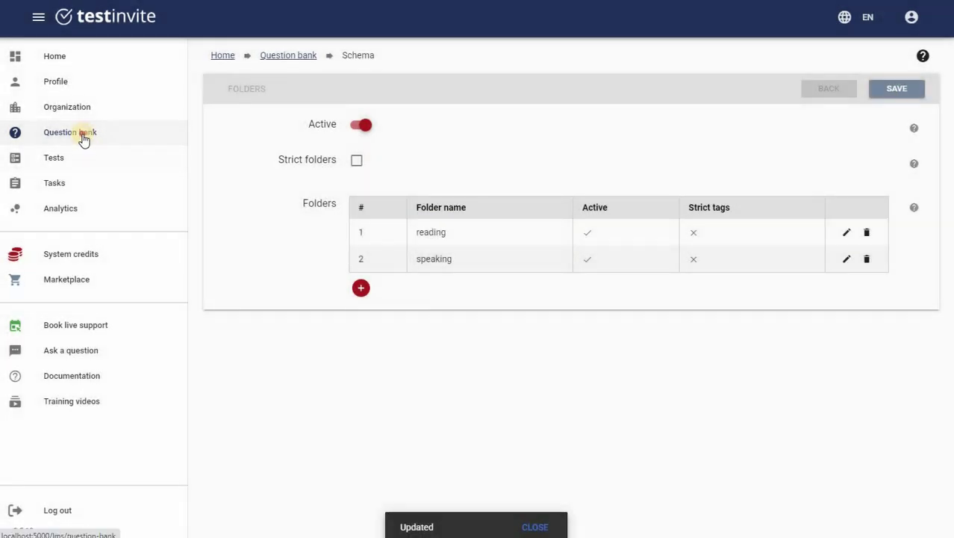
- Start a new question in the question bank and look through the folders offered for it
left_click(83, 136)
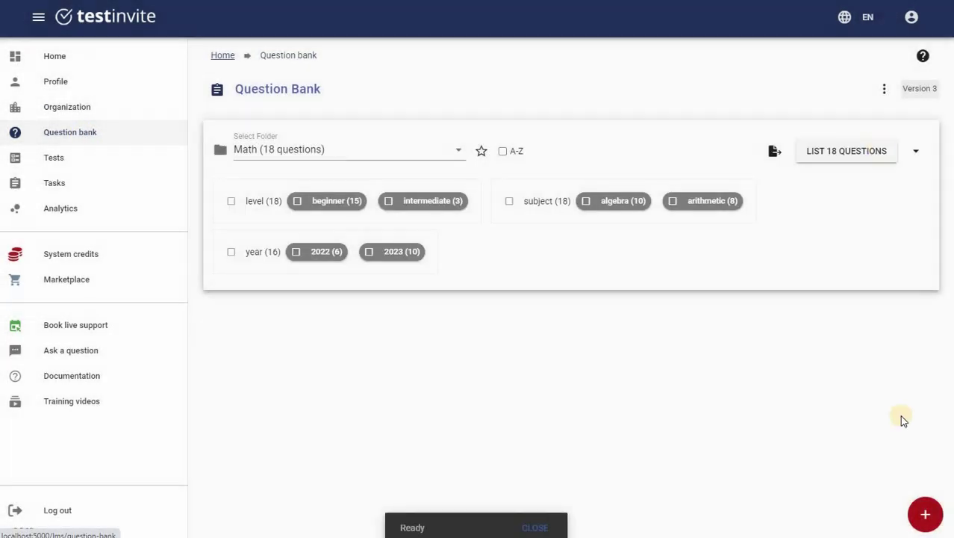
left_click(926, 511)
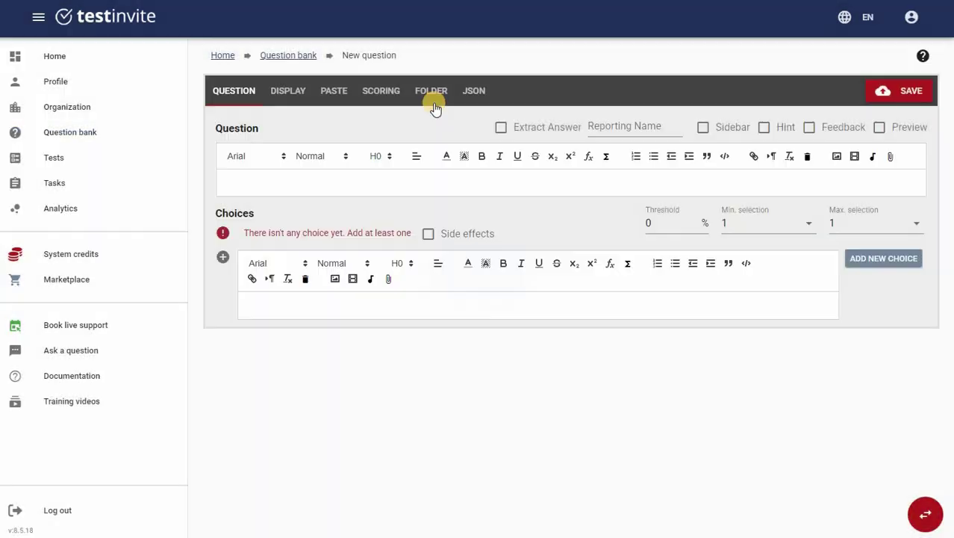
left_click(315, 132)
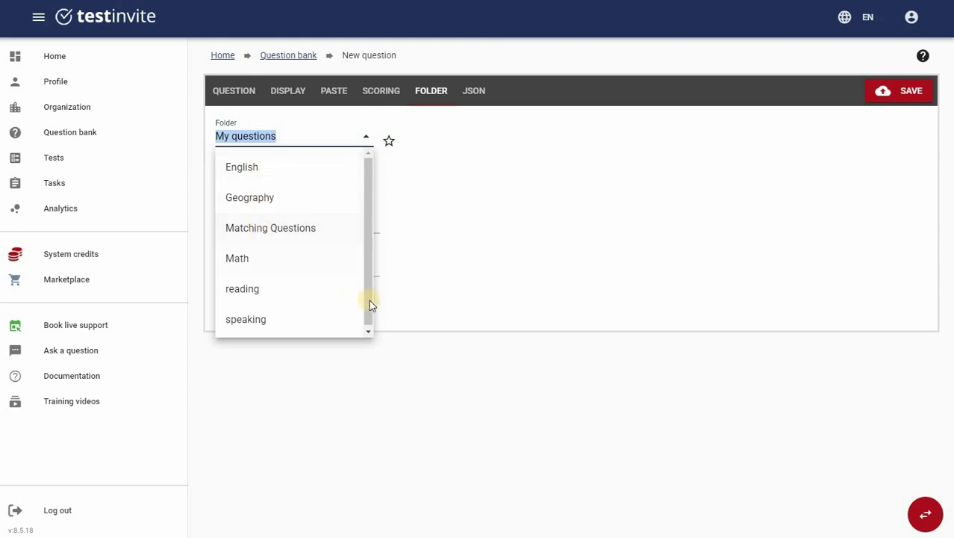
scroll(295, 314, "down", 1)
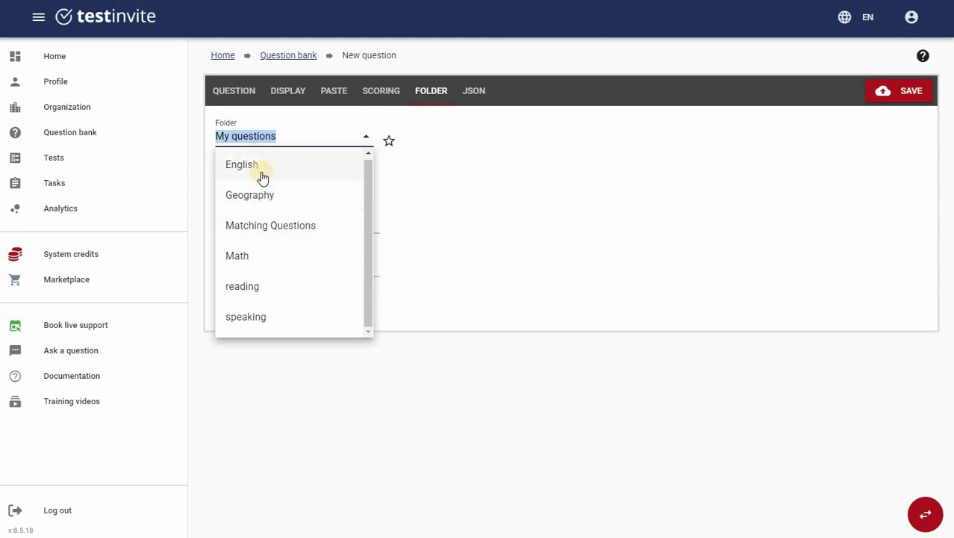
- Return to the question bank's schema, enable strict folders and save the schema
left_click(67, 136)
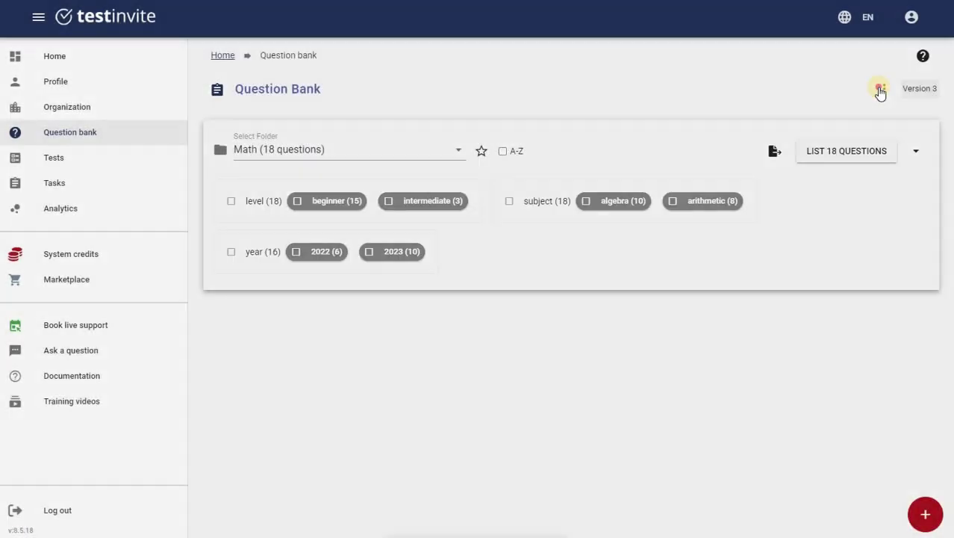
left_click(881, 90)
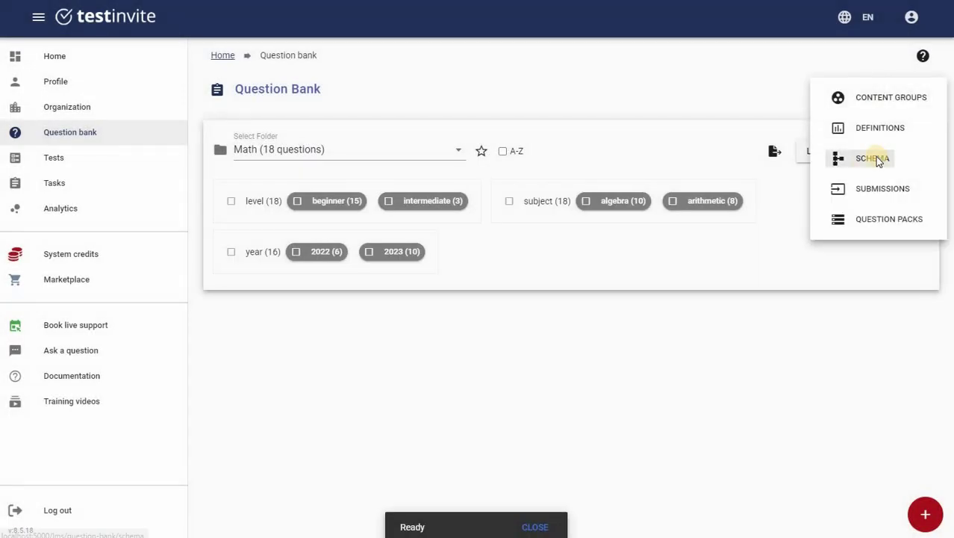
left_click(874, 159)
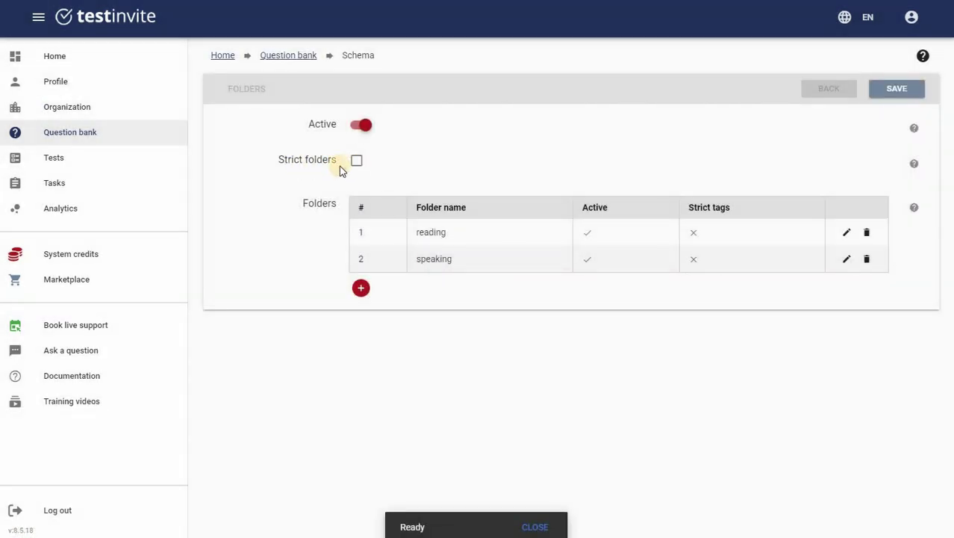
left_click(343, 165)
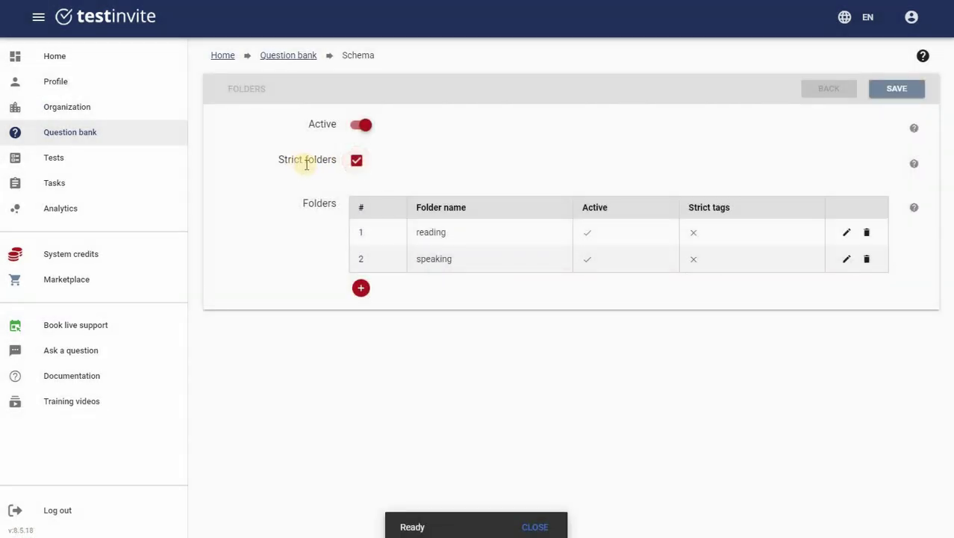
left_click(900, 92)
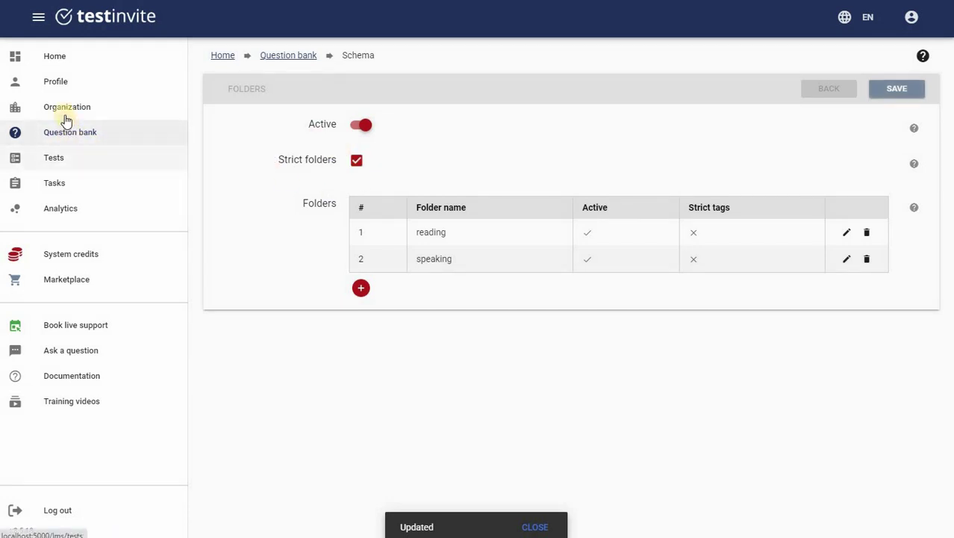
- Start another new question and check which folders can be chosen under the strict folder schema
left_click(179, 143)
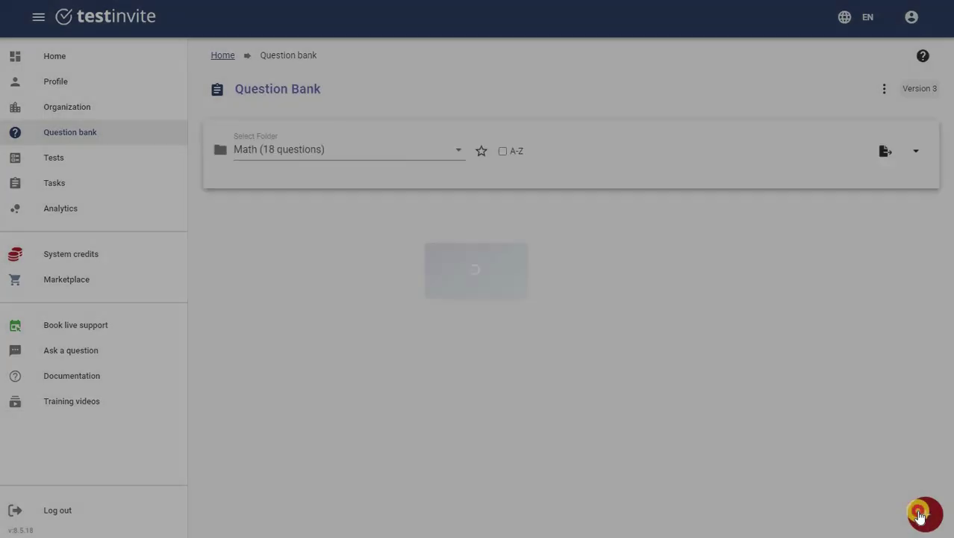
left_click(918, 511)
left_click(839, 422)
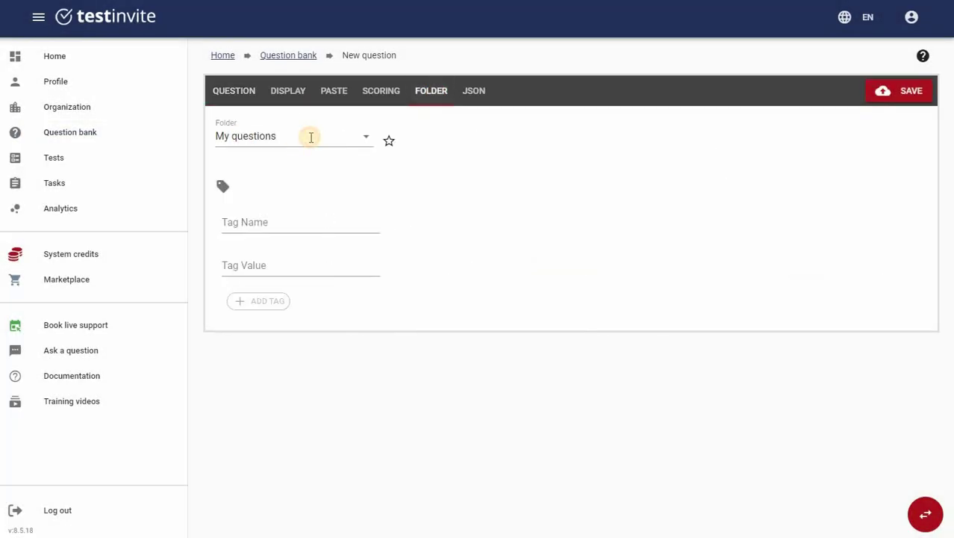
left_click(309, 135)
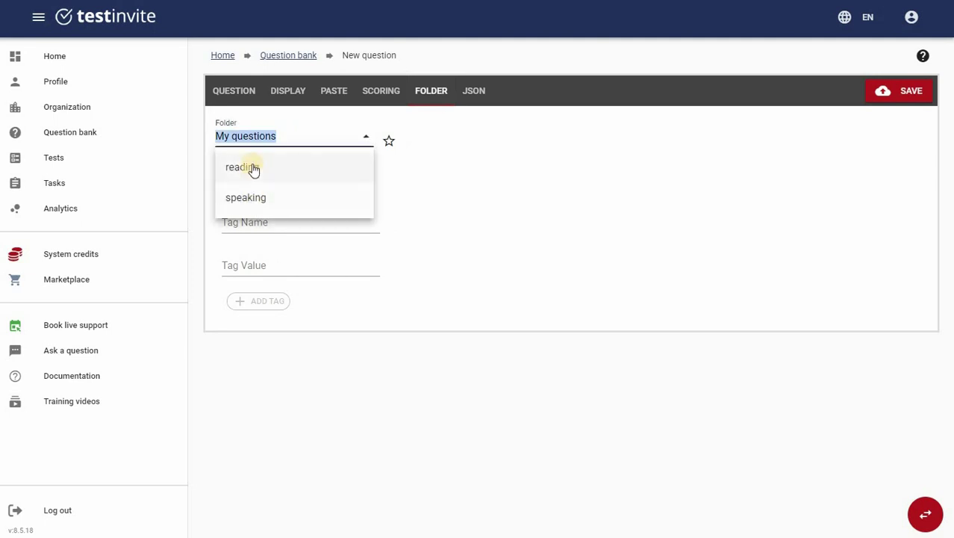
left_click(179, 133)
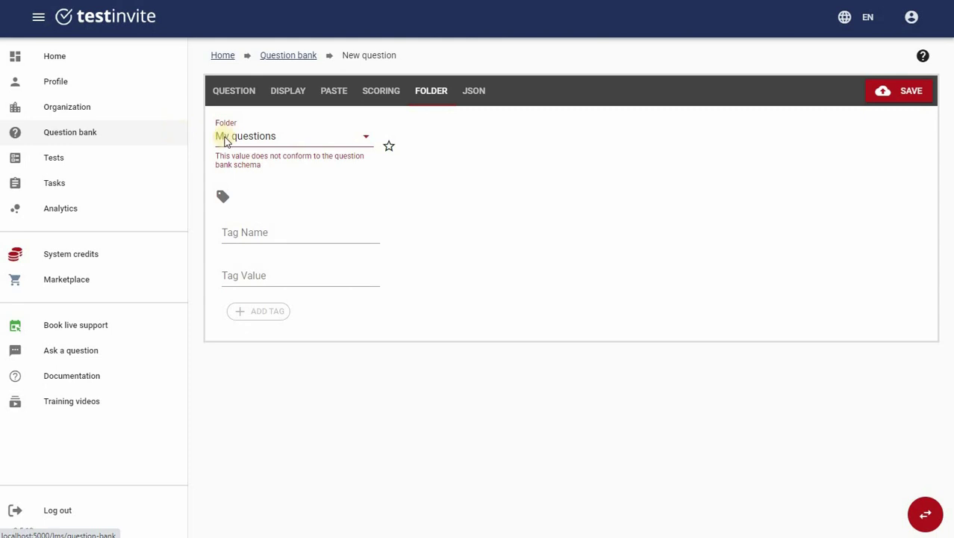
- Try to assign the new question to a folder named "another folder", which is not defined in the schema
left_click(287, 137)
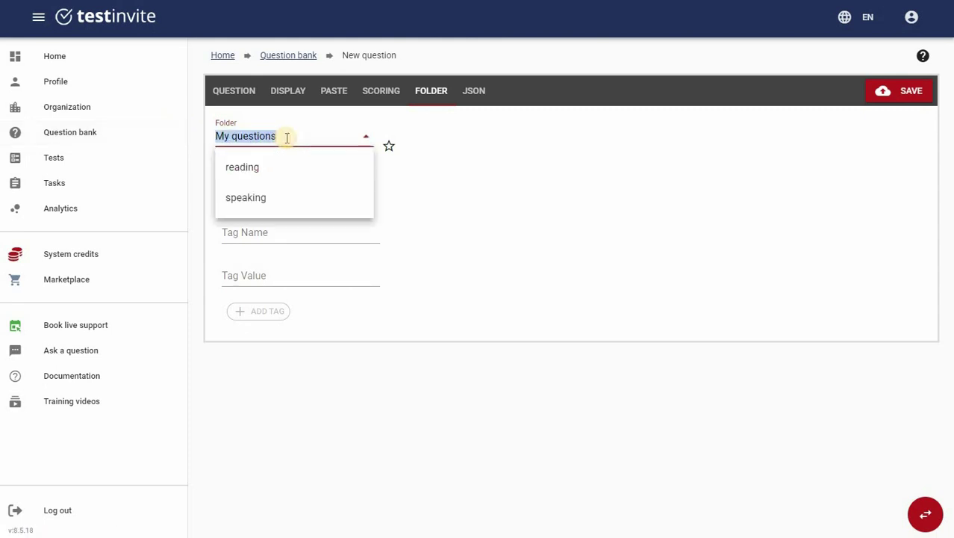
type("another folder")
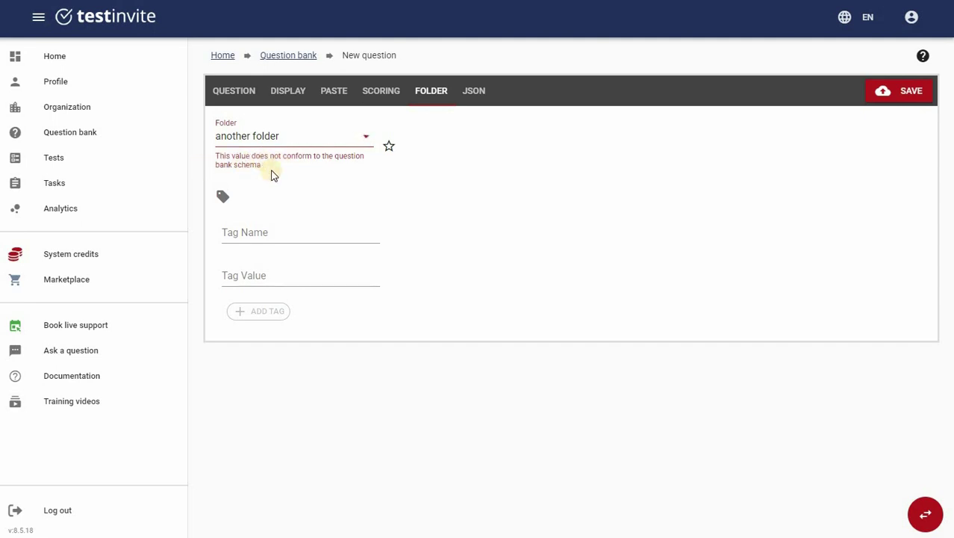
left_click(272, 177)
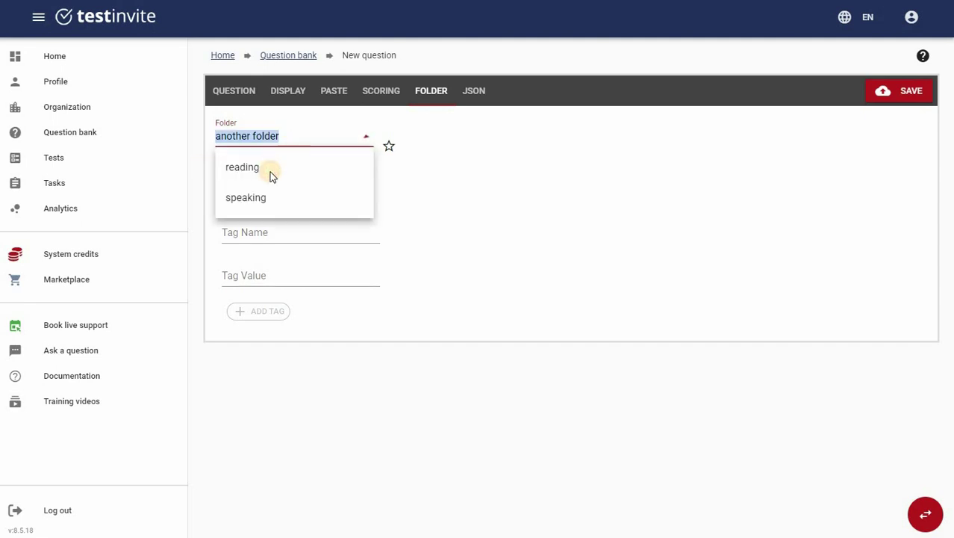
- Choose the reading folder for the new question, then switch it to the speaking folder
left_click(270, 173)
left_click(276, 129)
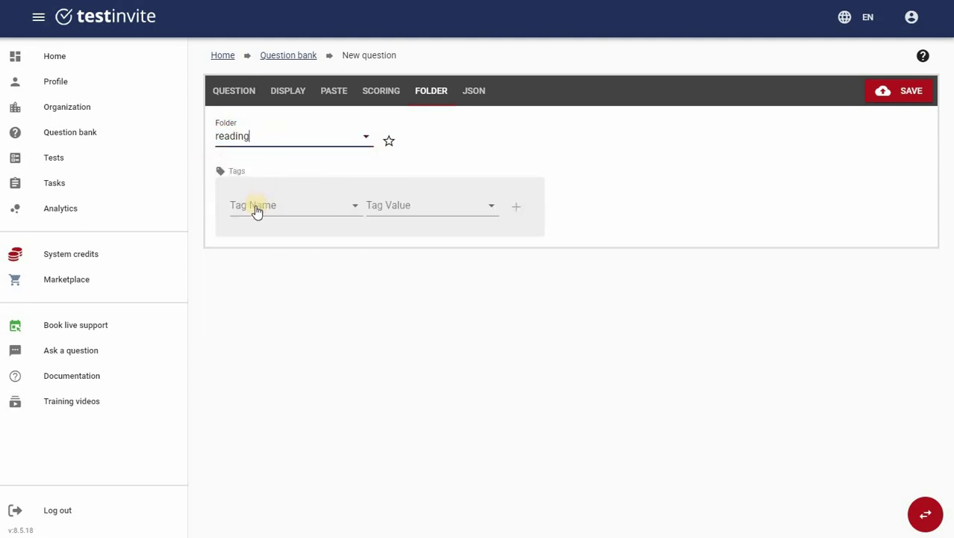
left_click(251, 196)
left_click(272, 269)
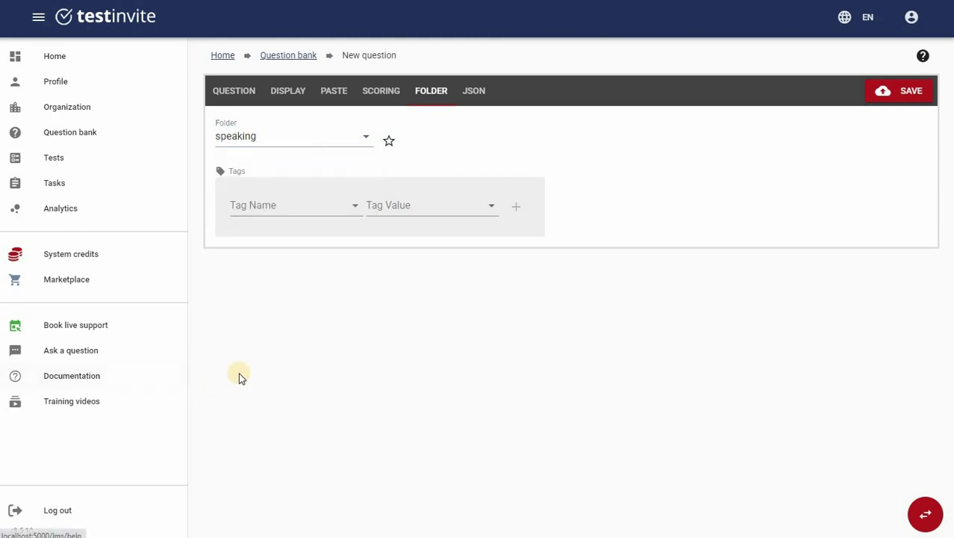
- Add a tag named level with the value a1 to the new question
left_click(286, 212)
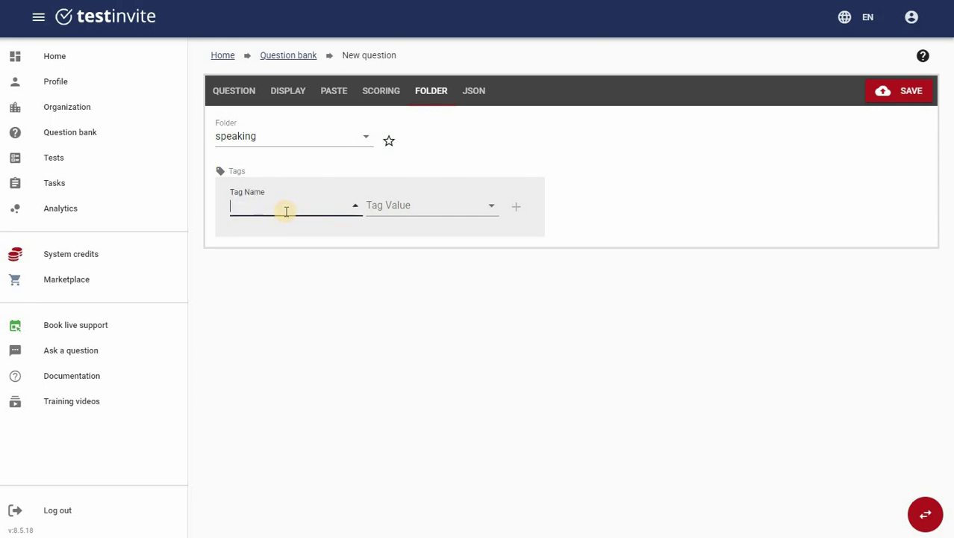
type("level")
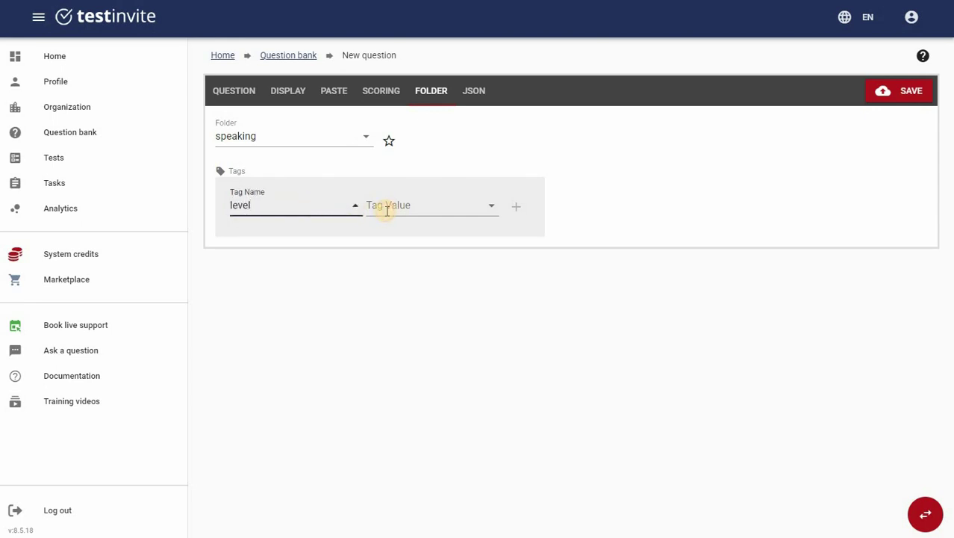
left_click(384, 209)
type("a1")
left_click(518, 207)
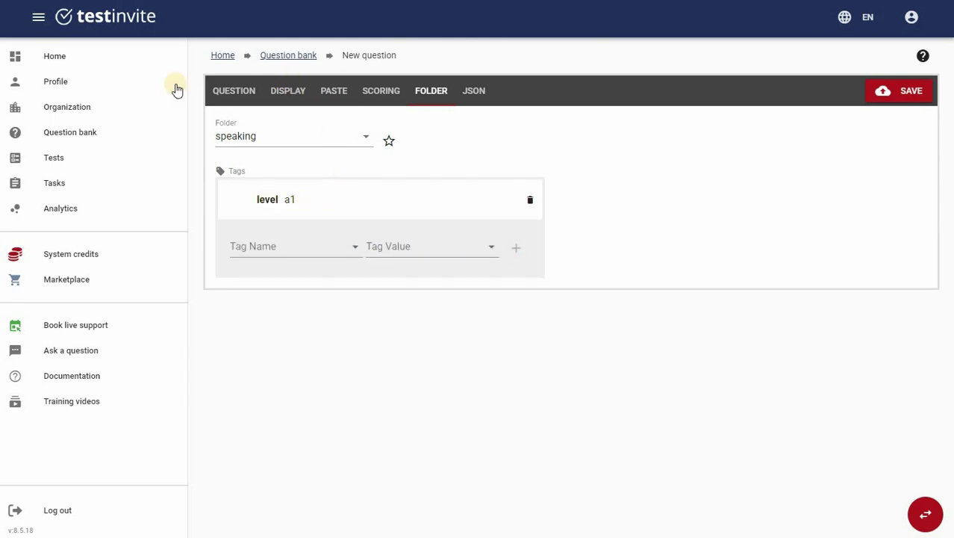
- Open the question bank's folder schema and add a tag named level to the reading folder
left_click(89, 134)
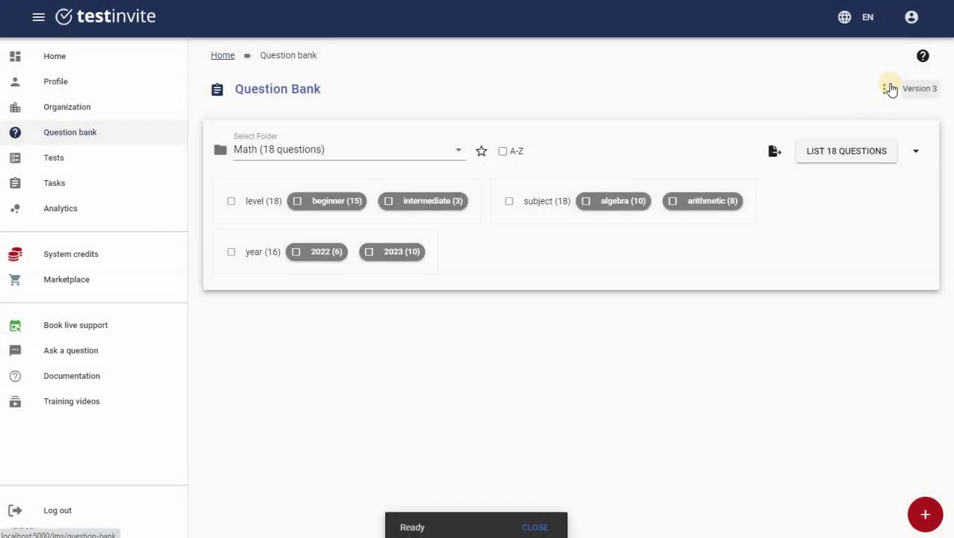
left_click(888, 89)
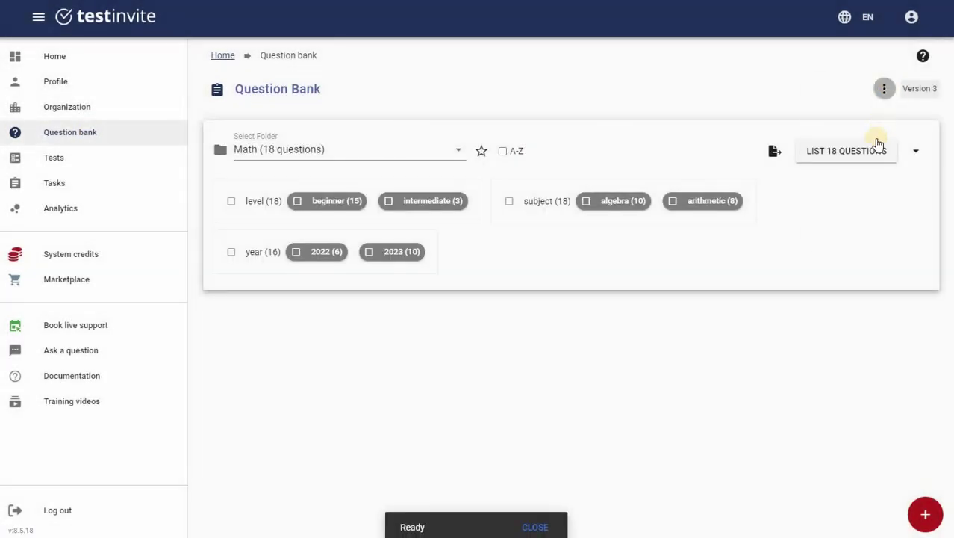
left_click(872, 160)
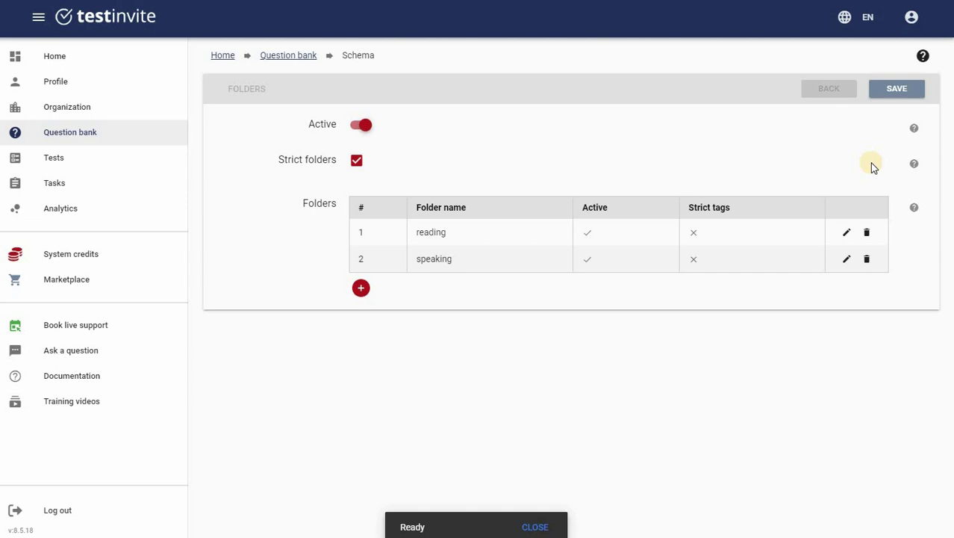
left_click(844, 234)
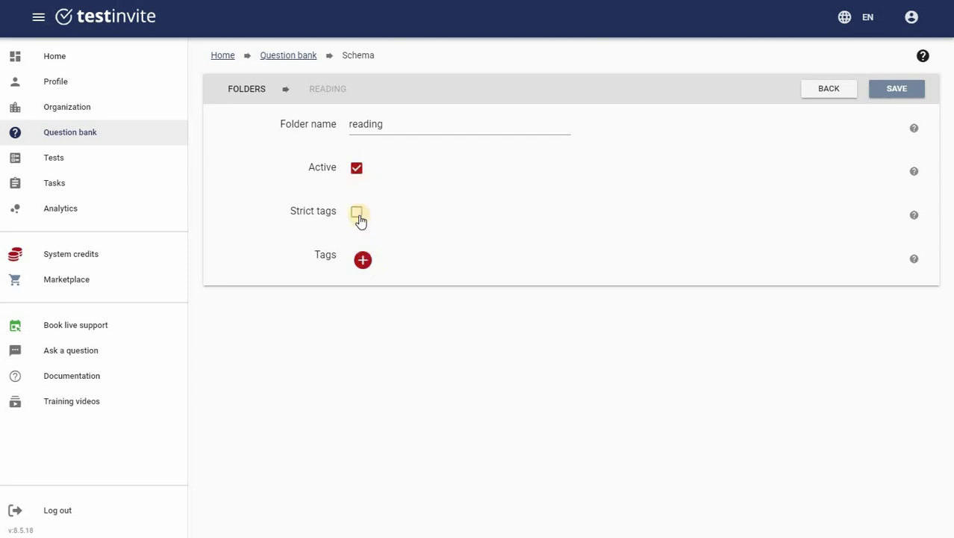
left_click(363, 262)
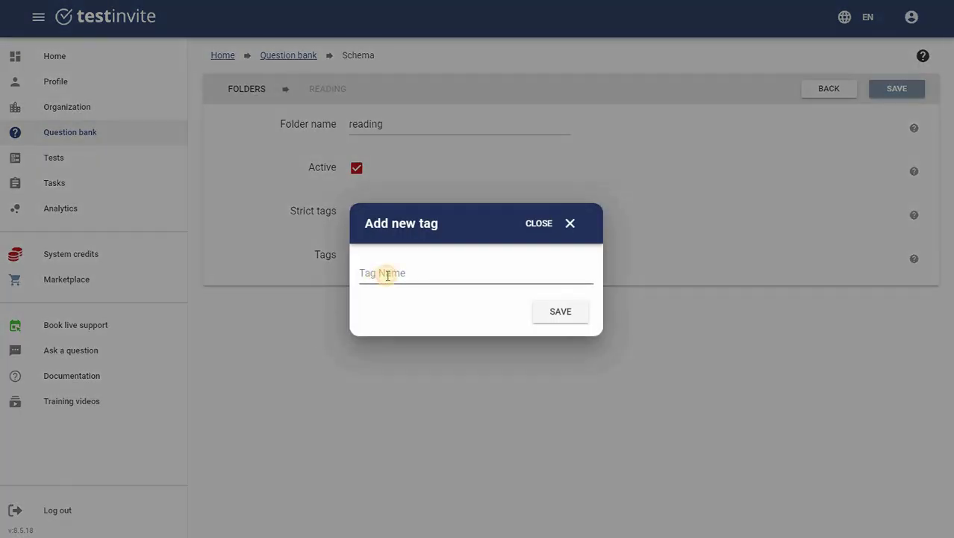
left_click(388, 276)
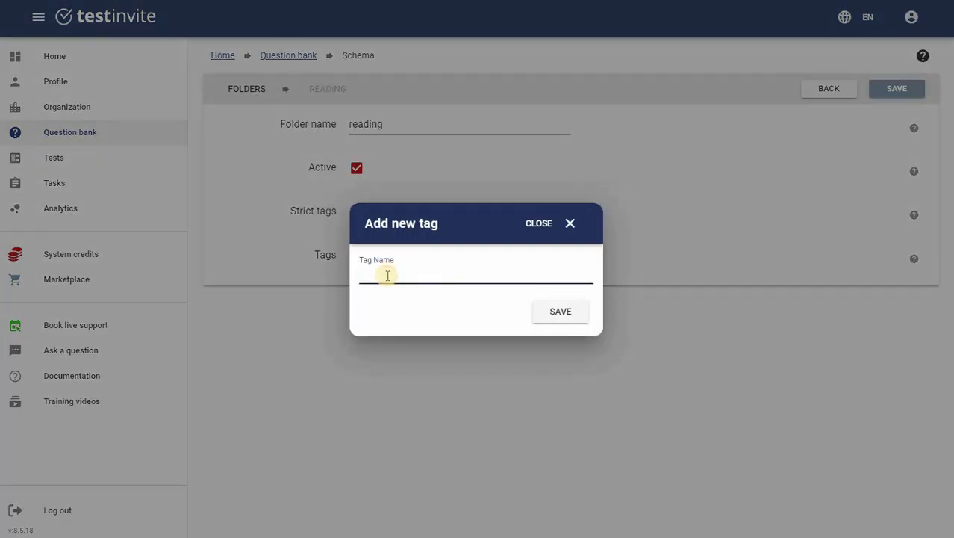
type("level")
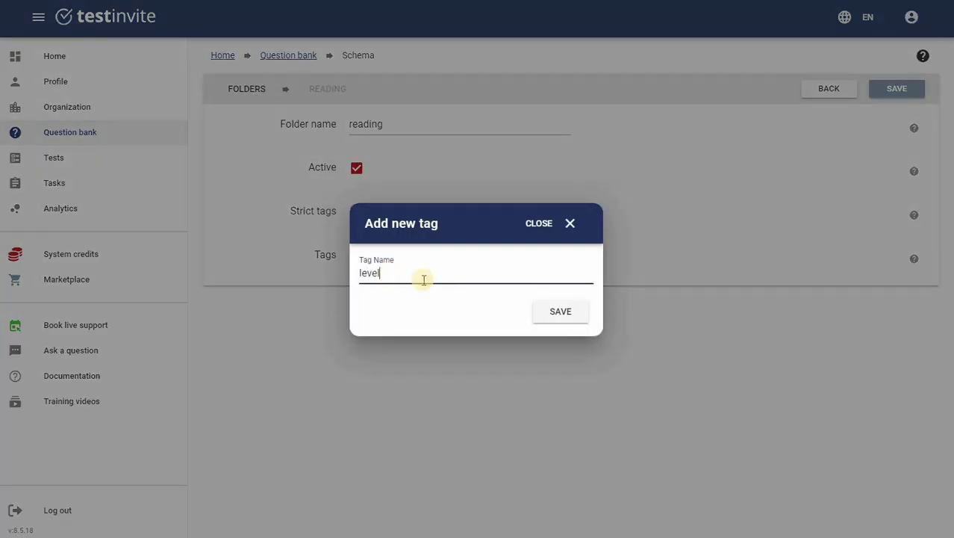
left_click(542, 320)
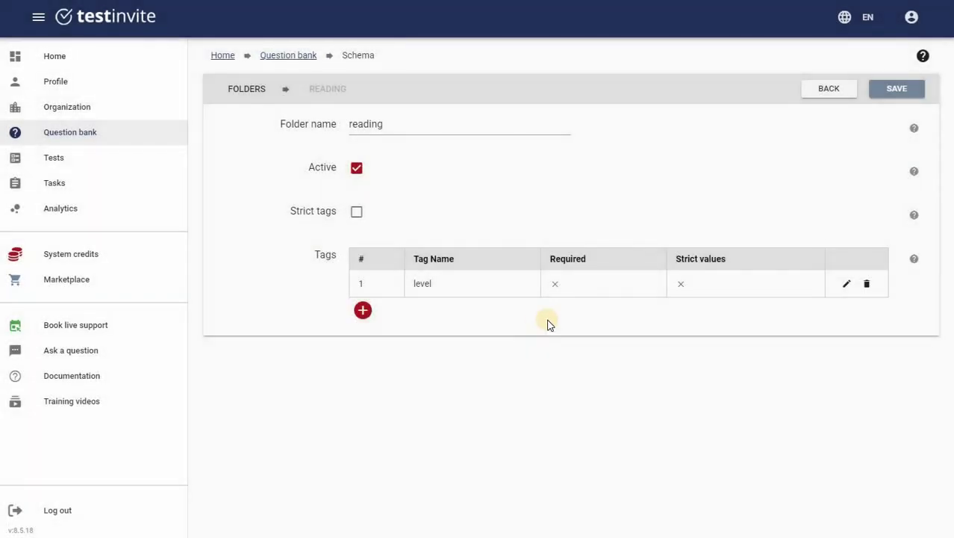
- Make the reading folder's level tag required and add a1 as one of its values
left_click(846, 284)
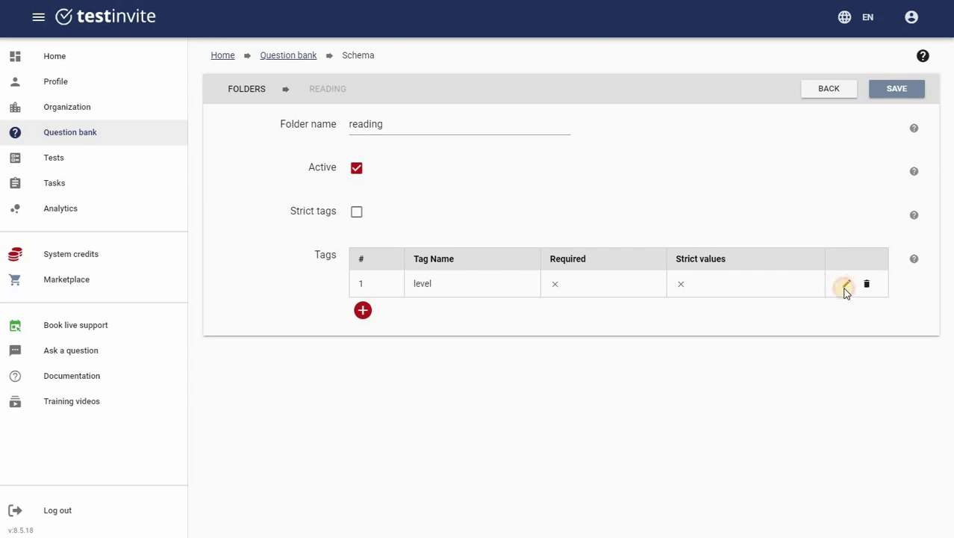
left_click(357, 170)
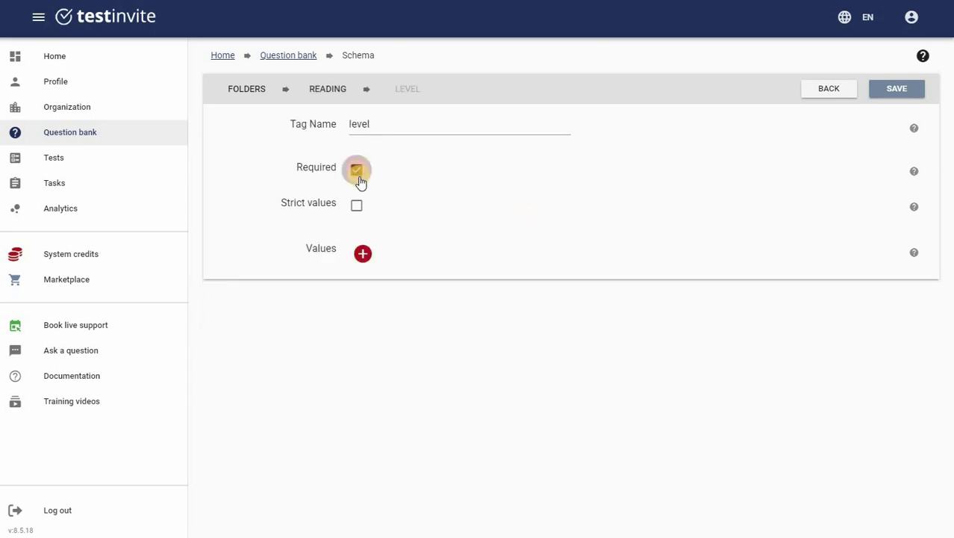
left_click(362, 254)
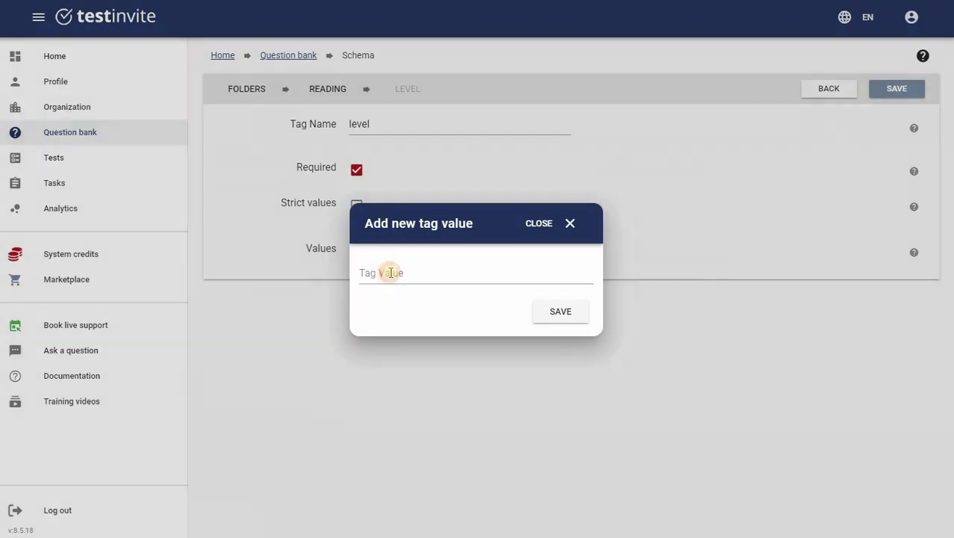
left_click(389, 271)
type("a1")
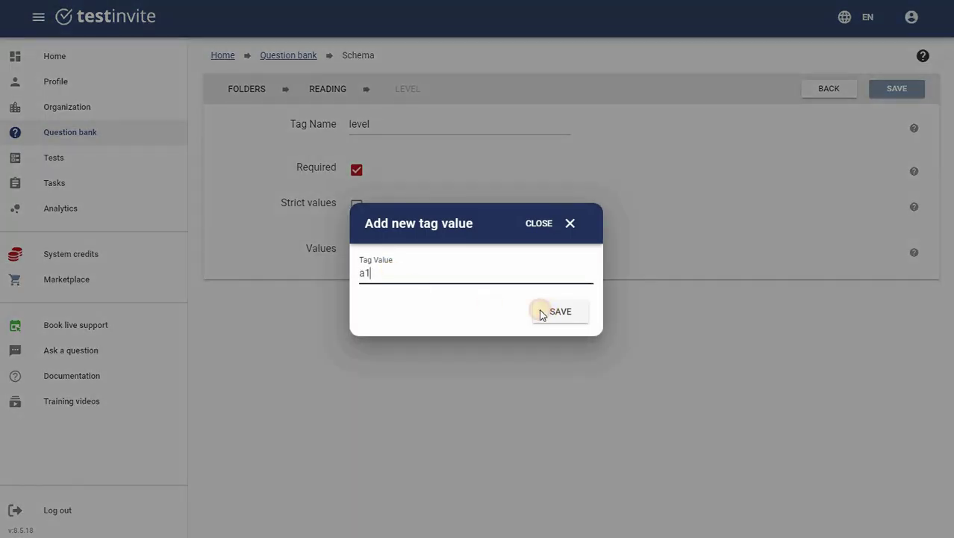
left_click(545, 312)
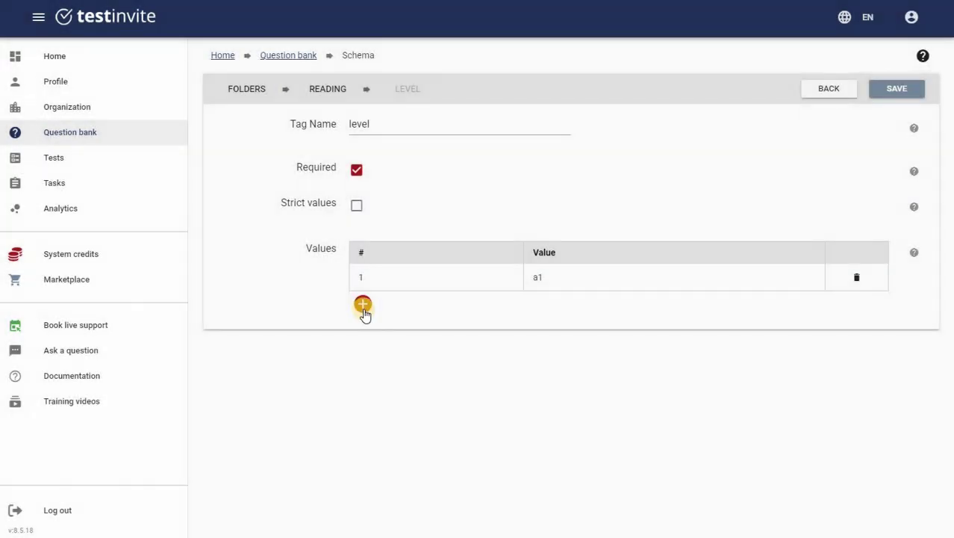
- Add the value a2 to the level tag and enable strict values for it
left_click(362, 307)
left_click(379, 274)
type("a2")
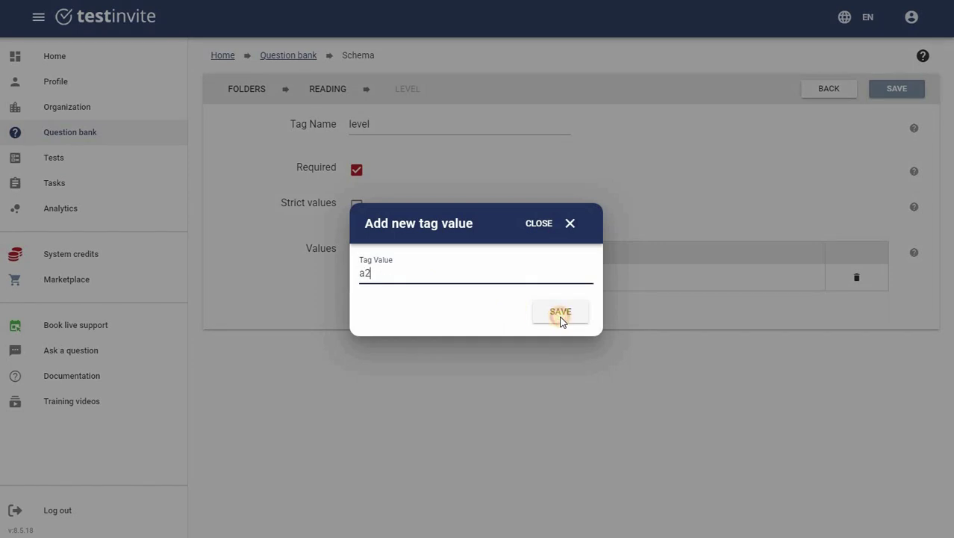
left_click(560, 312)
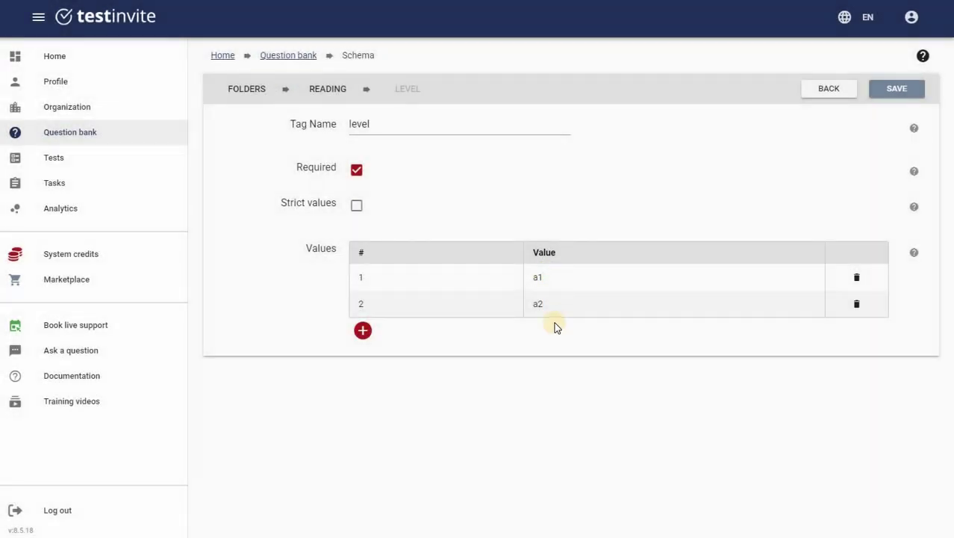
left_click(357, 207)
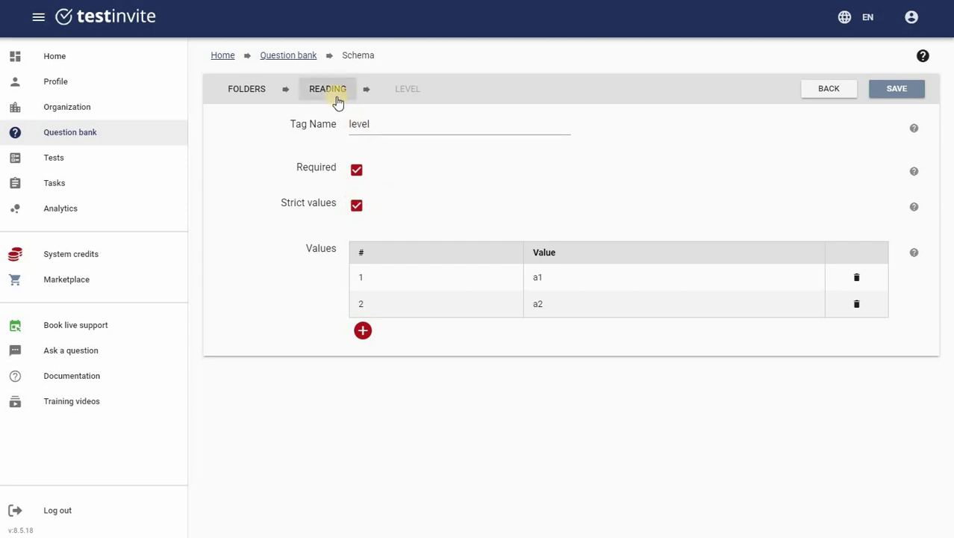
- Return to the reading folder's schema settings and add a second tag named category
left_click(247, 98)
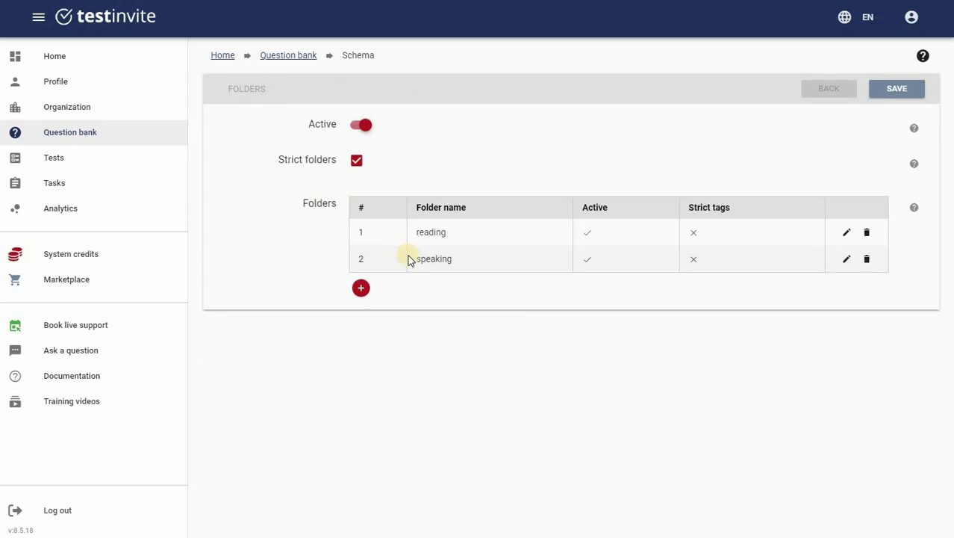
left_click(848, 235)
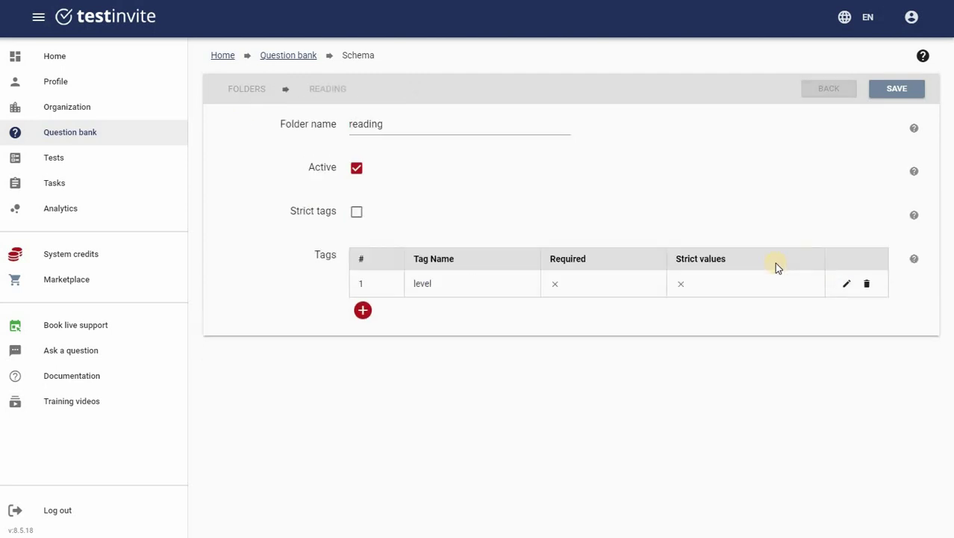
left_click(363, 312)
left_click(383, 273)
type("cate")
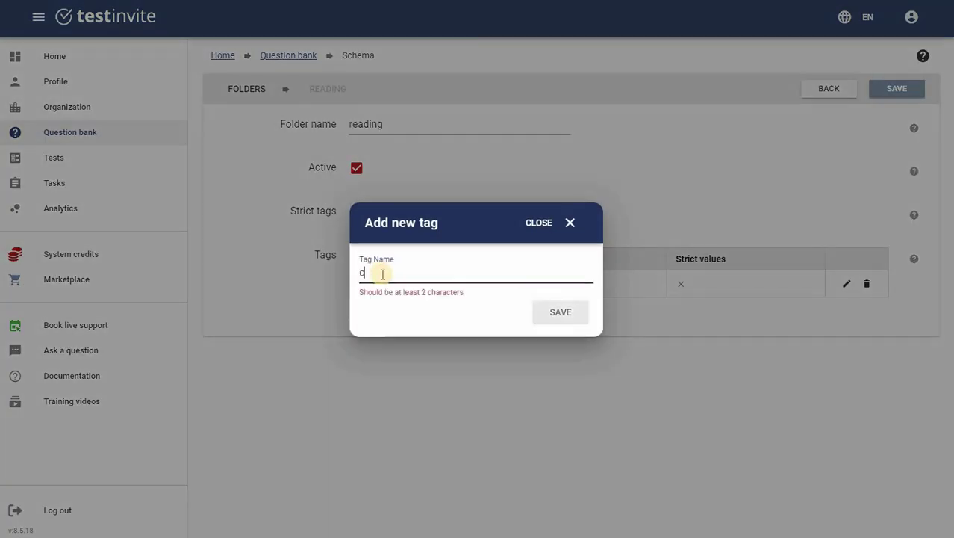
type("gory")
left_click(552, 311)
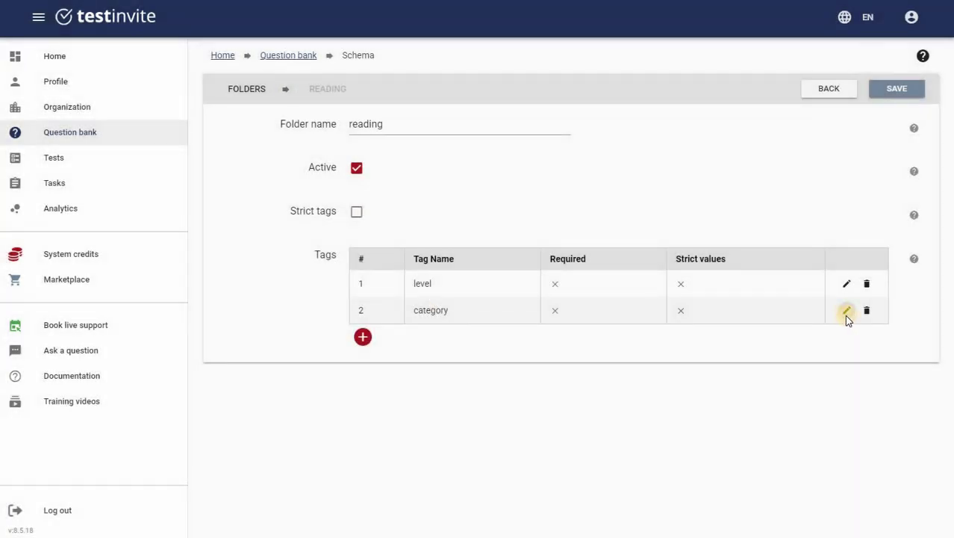
- Add the values short and long to the category tag and save the schema
left_click(848, 312)
left_click(364, 256)
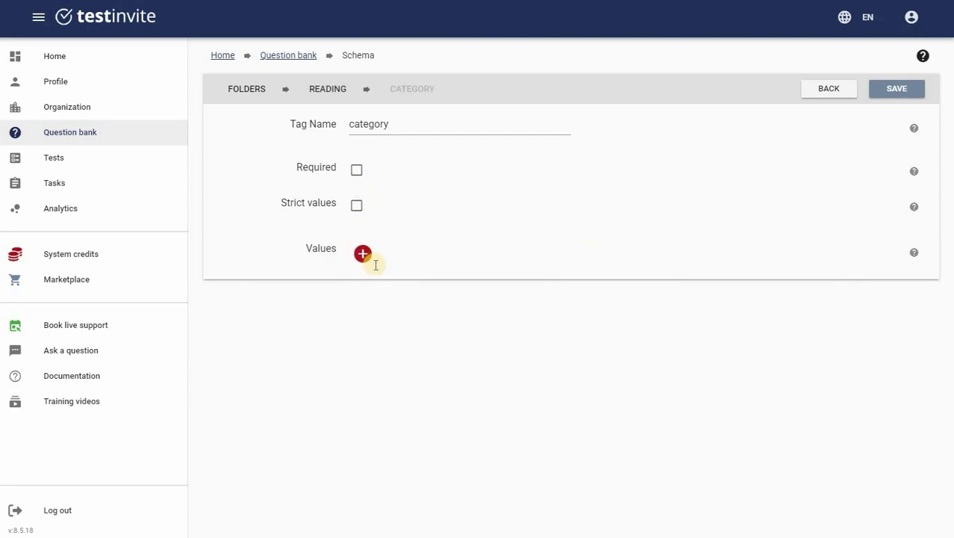
type("Sho")
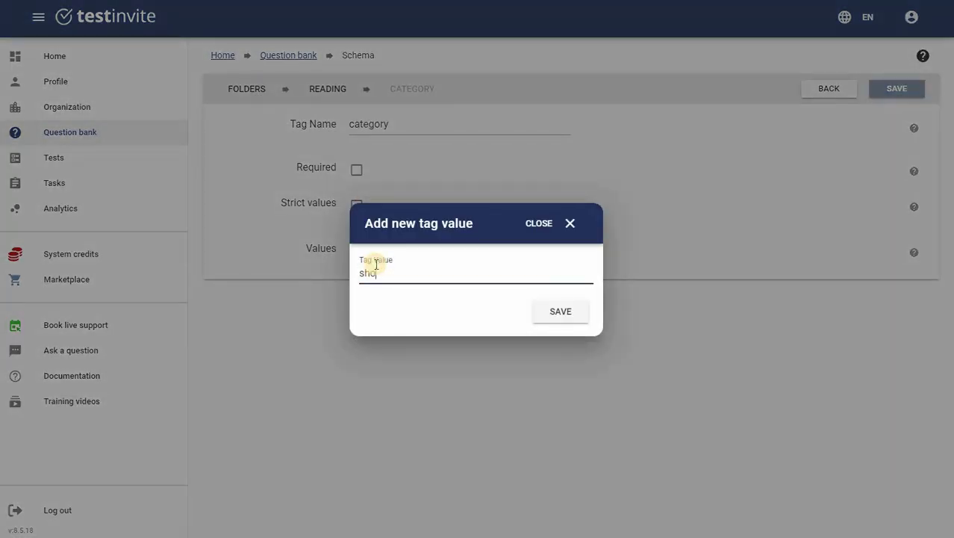
type("rt")
left_click(560, 311)
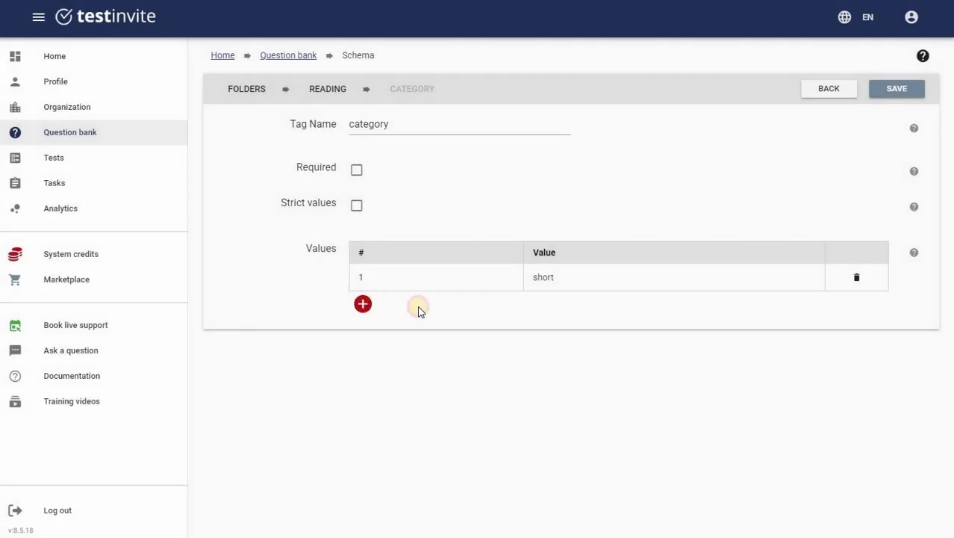
key("Return")
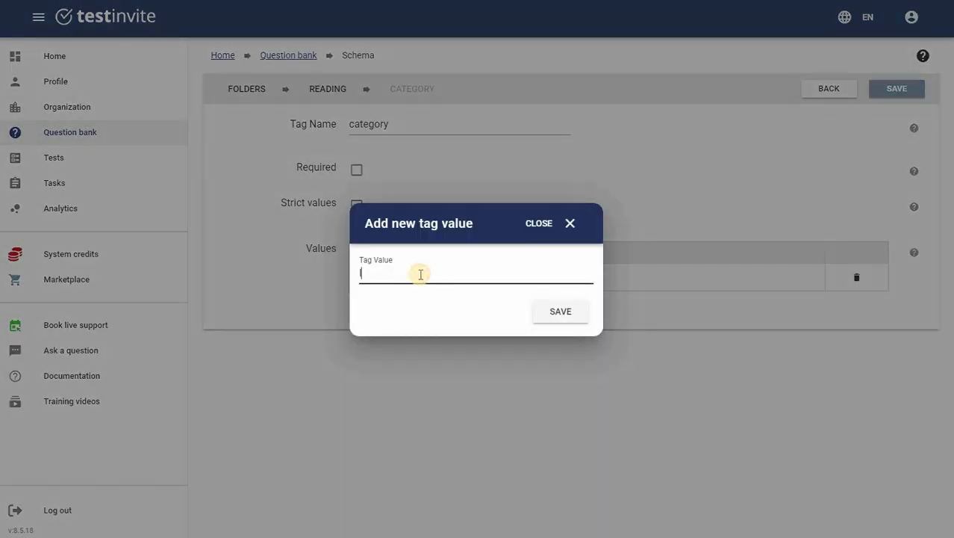
type("long")
left_click(536, 310)
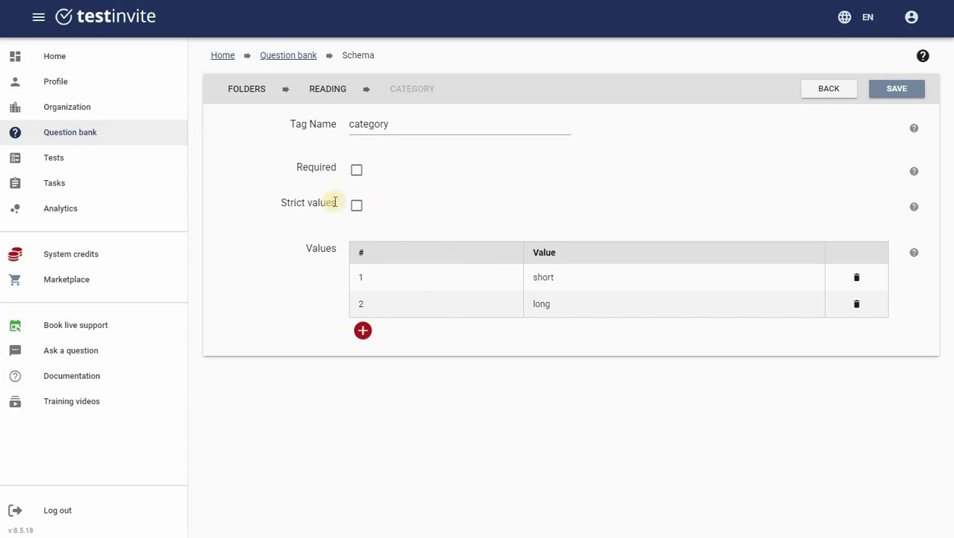
left_click(890, 90)
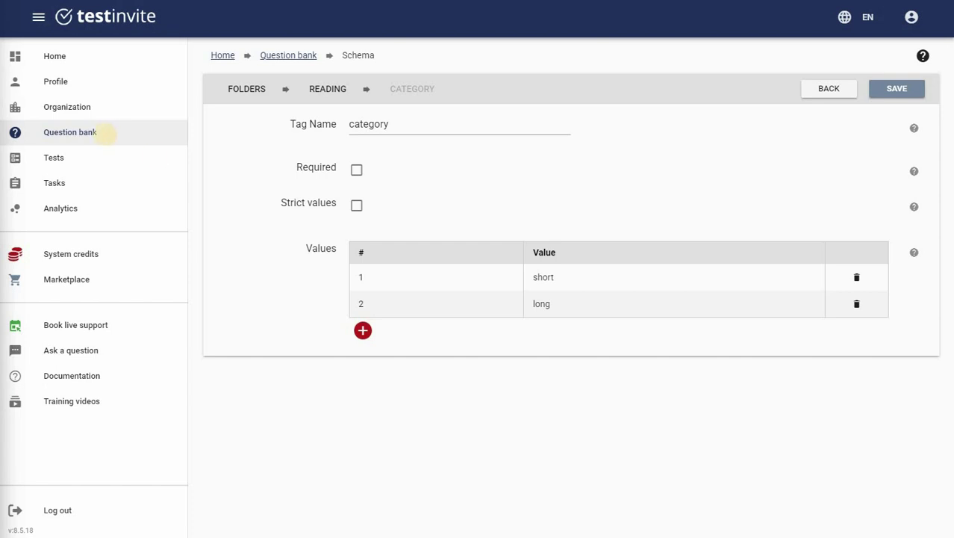
- Start a new multiple choice question in the question bank and assign it to the reading folder
left_click(95, 132)
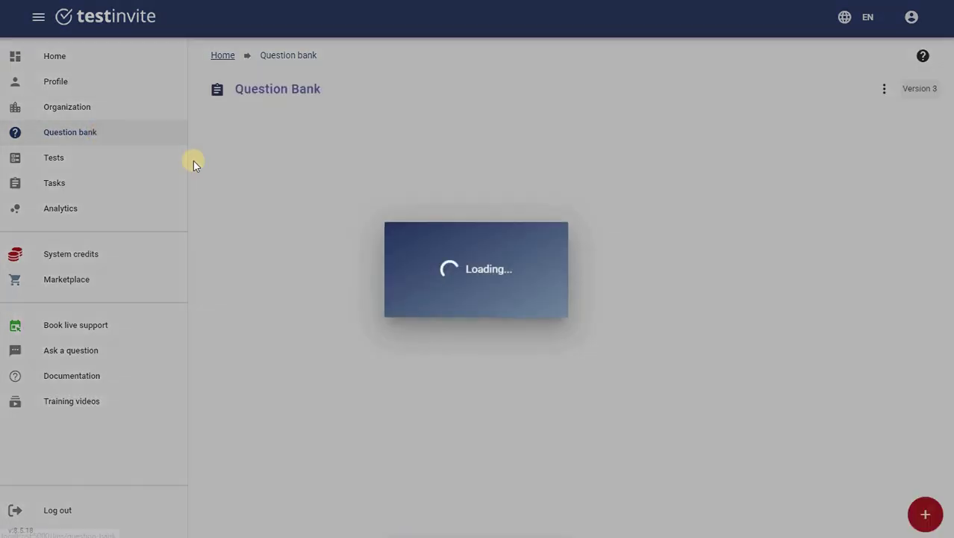
left_click(925, 514)
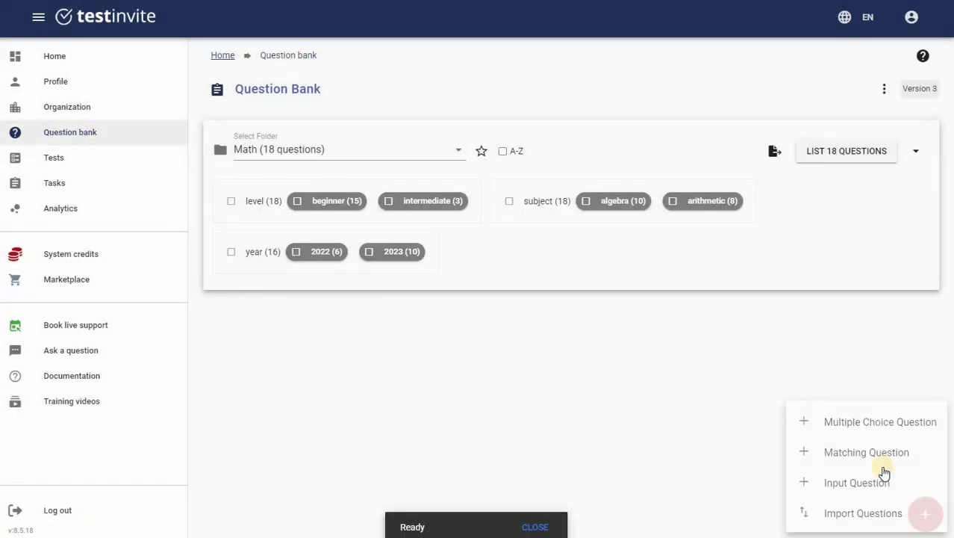
left_click(873, 423)
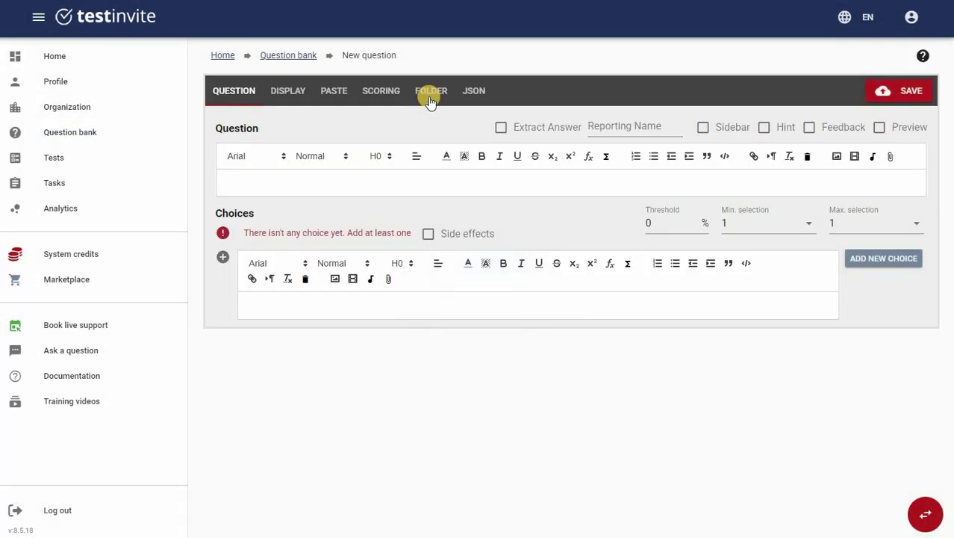
left_click(430, 90)
left_click(315, 132)
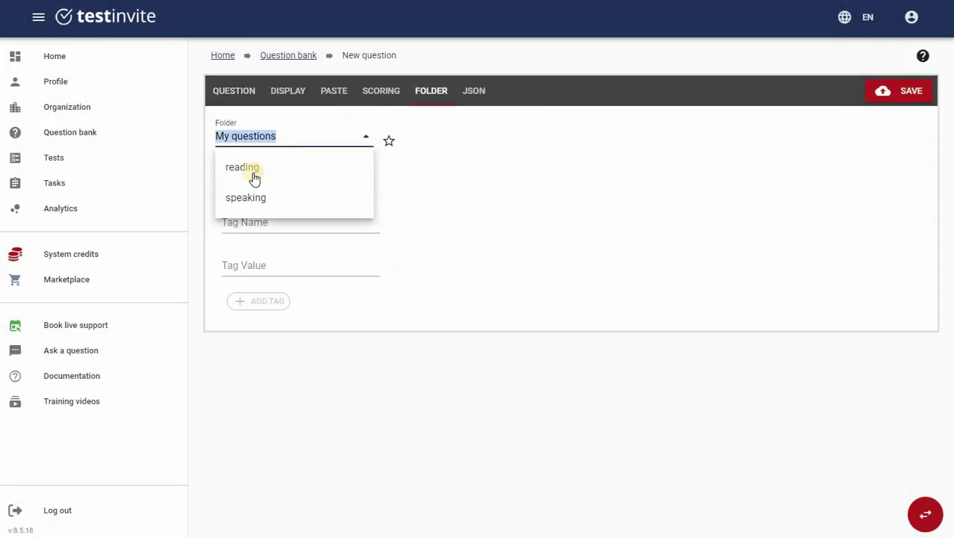
left_click(252, 170)
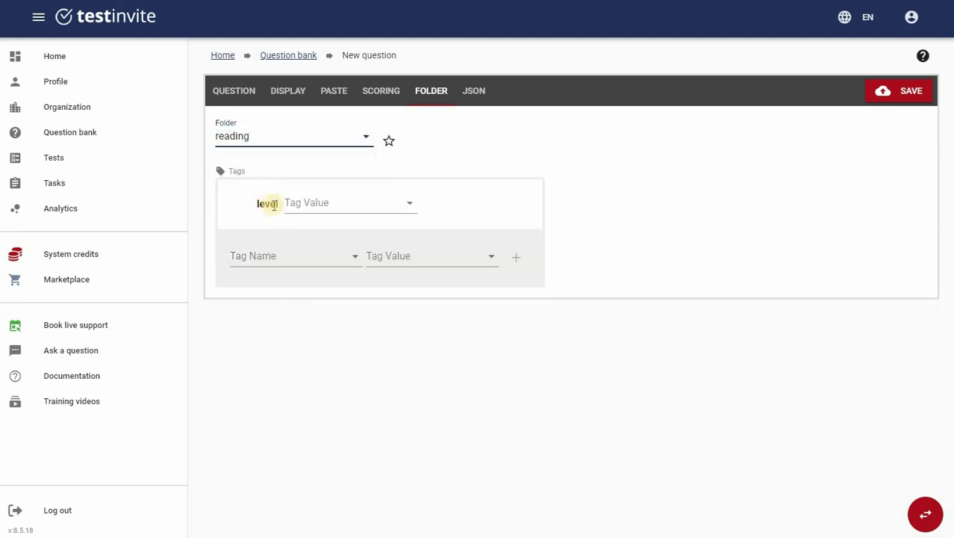
- Set the new question's level tag to a2 and add the category tag with the value long
left_click(324, 205)
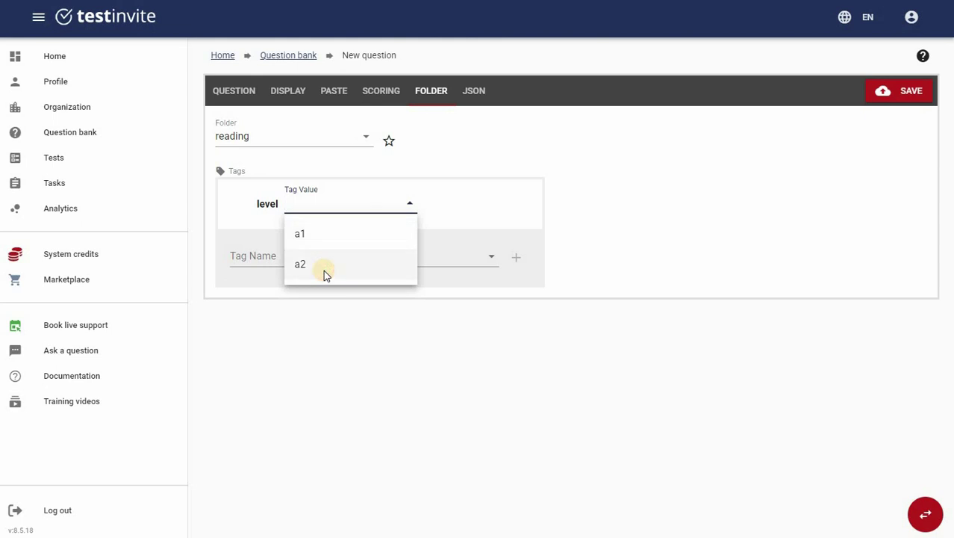
left_click(325, 273)
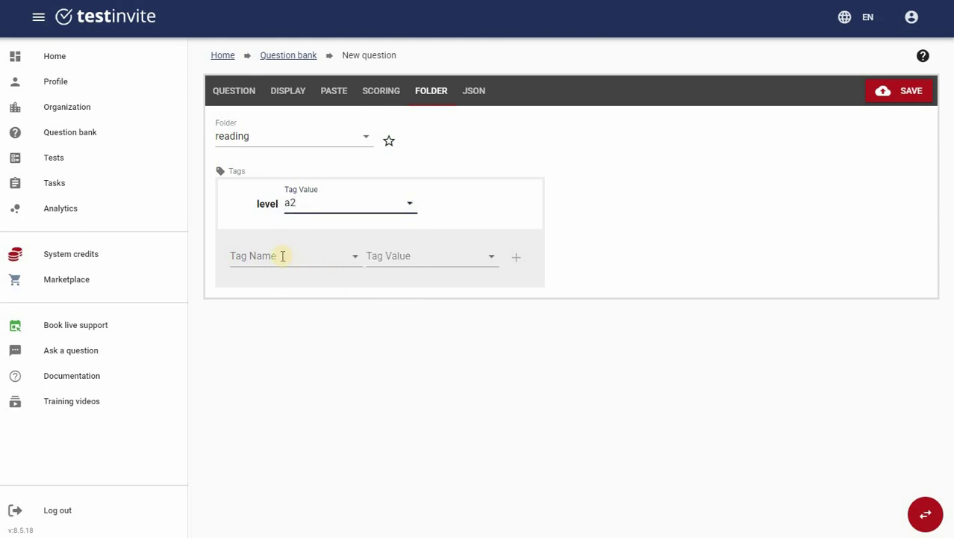
left_click(283, 256)
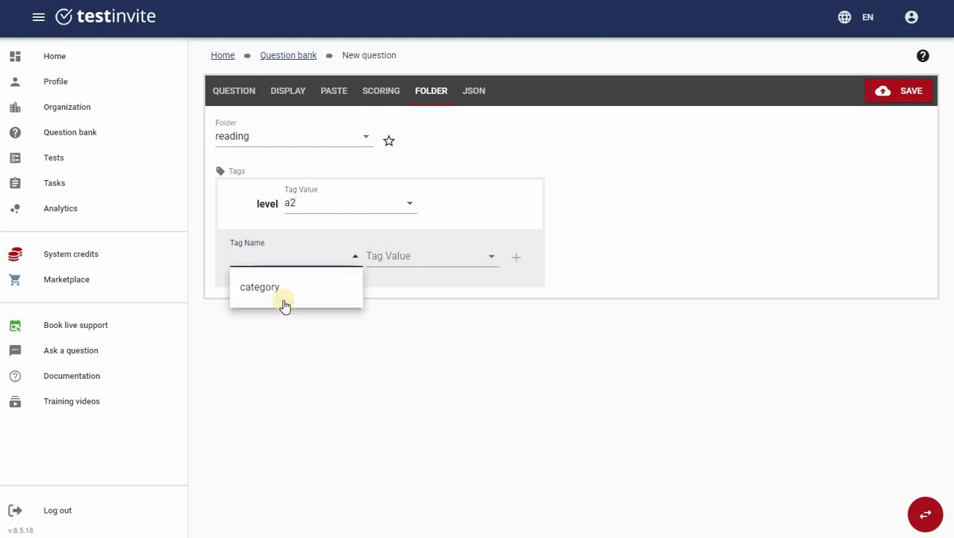
left_click(284, 304)
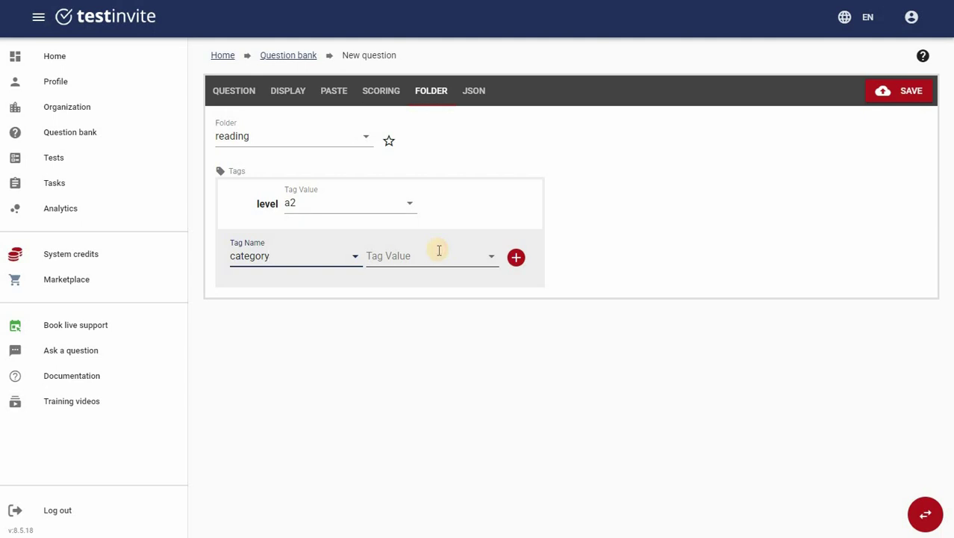
left_click(438, 251)
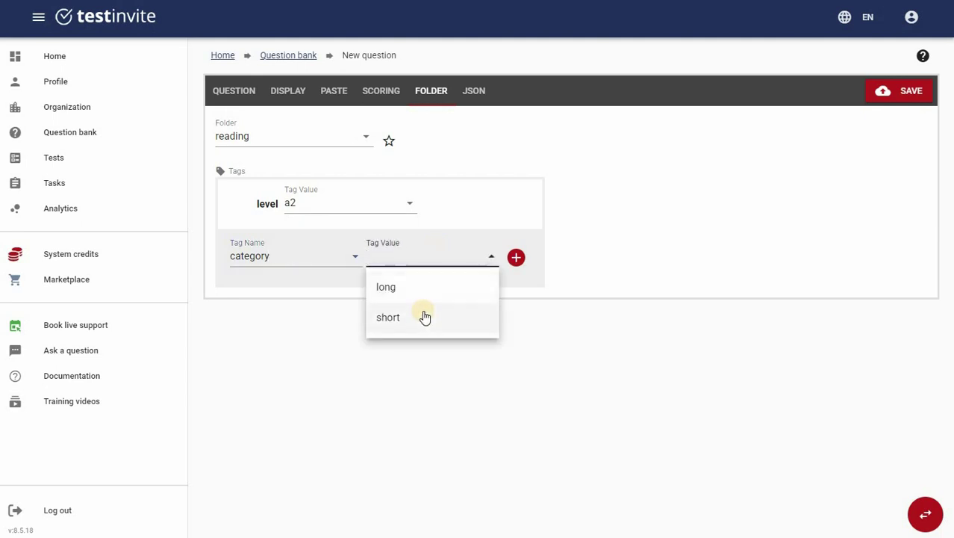
left_click(419, 292)
left_click(515, 258)
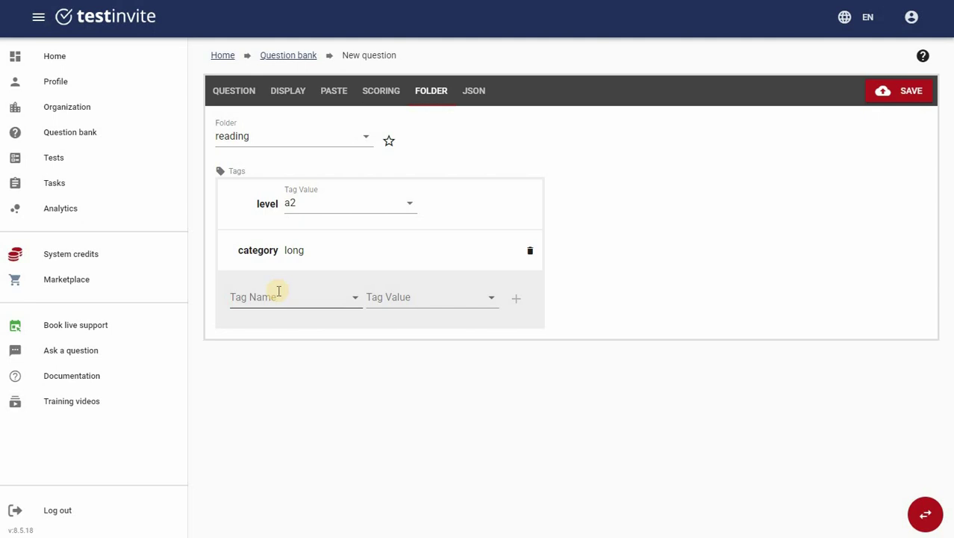
- Add a custom tag named year with the value 2023 to the question
left_click(278, 290)
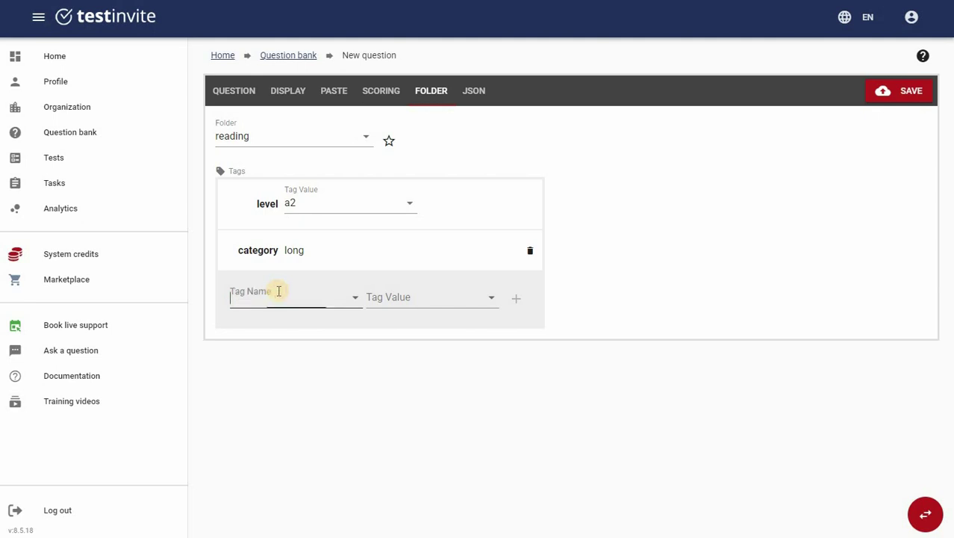
type("year")
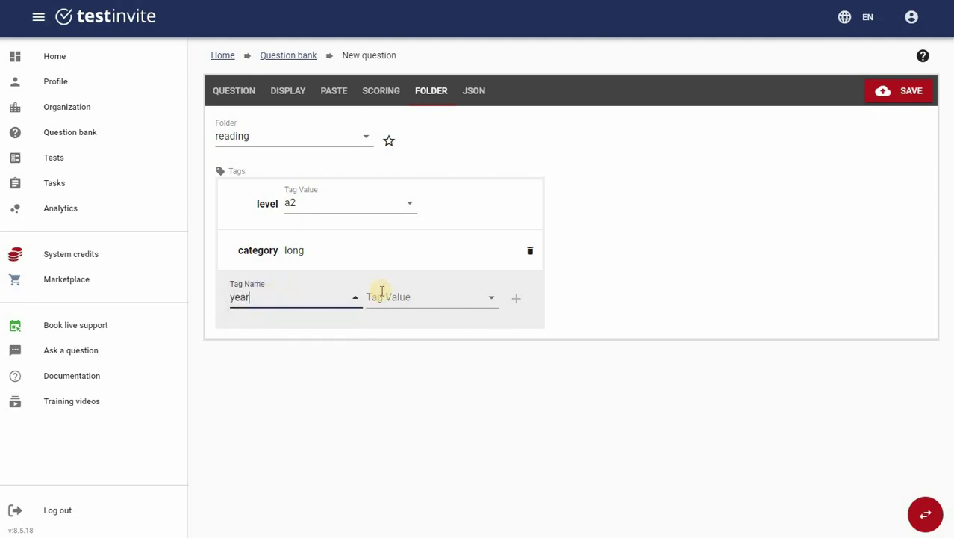
left_click(386, 291)
type("20")
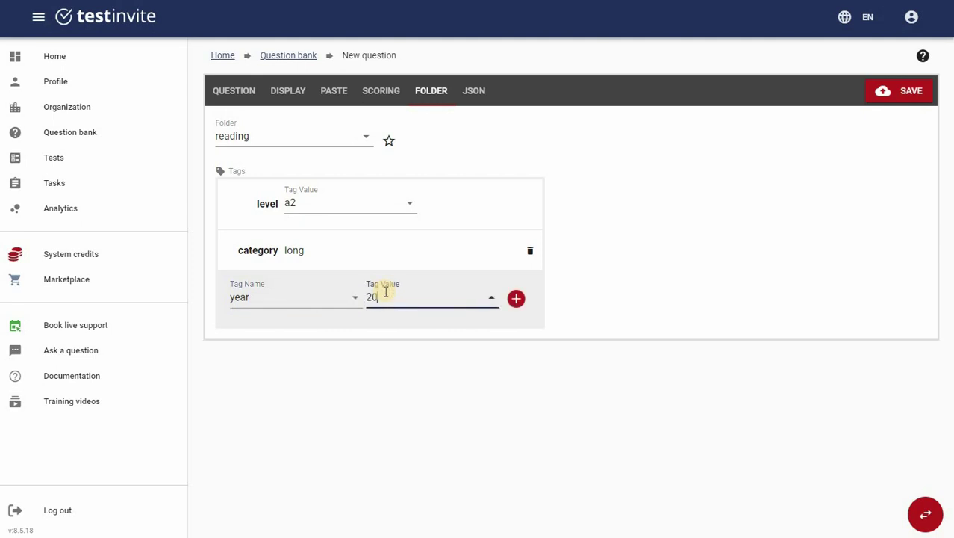
type("23")
left_click(516, 299)
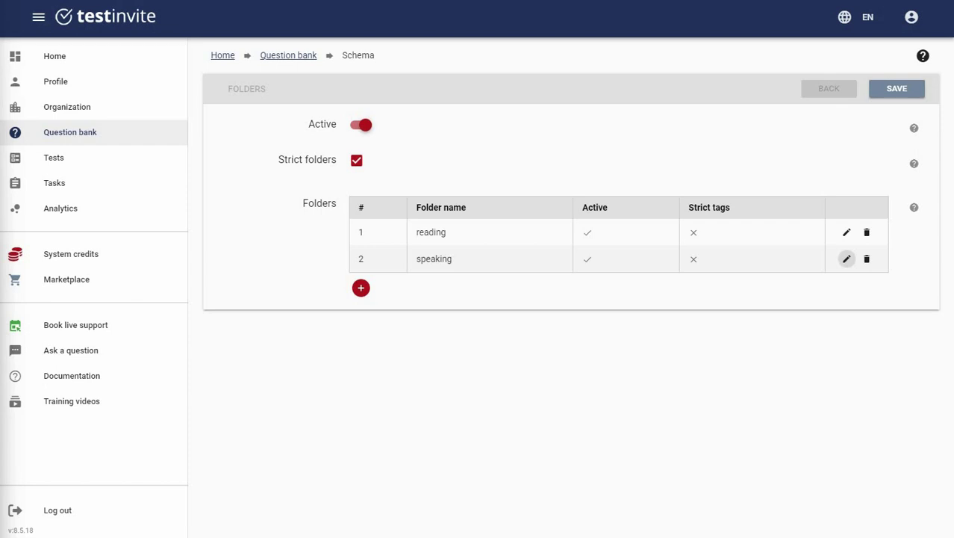
- Add the tags year, month and difficulty to the speaking folder in the schema and enable strict tags
left_click(846, 262)
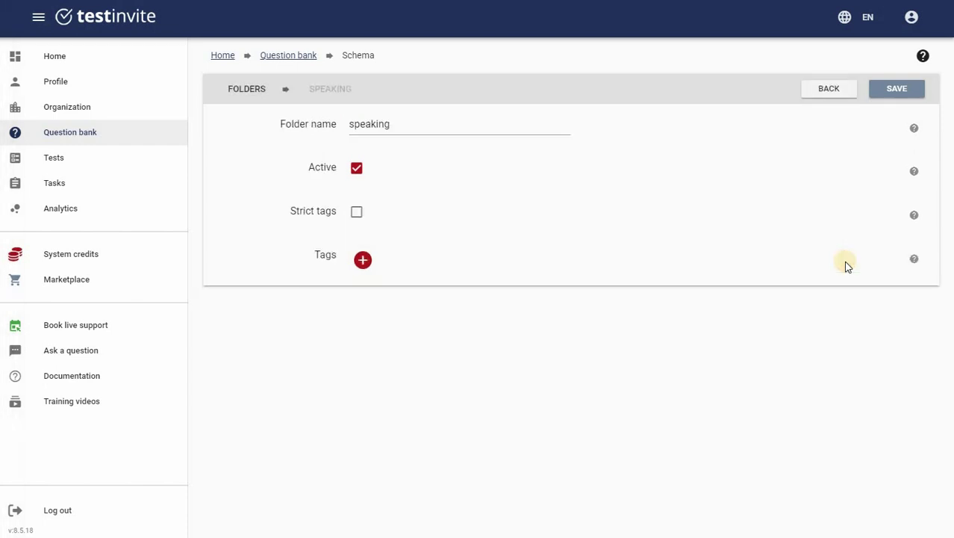
left_click(372, 263)
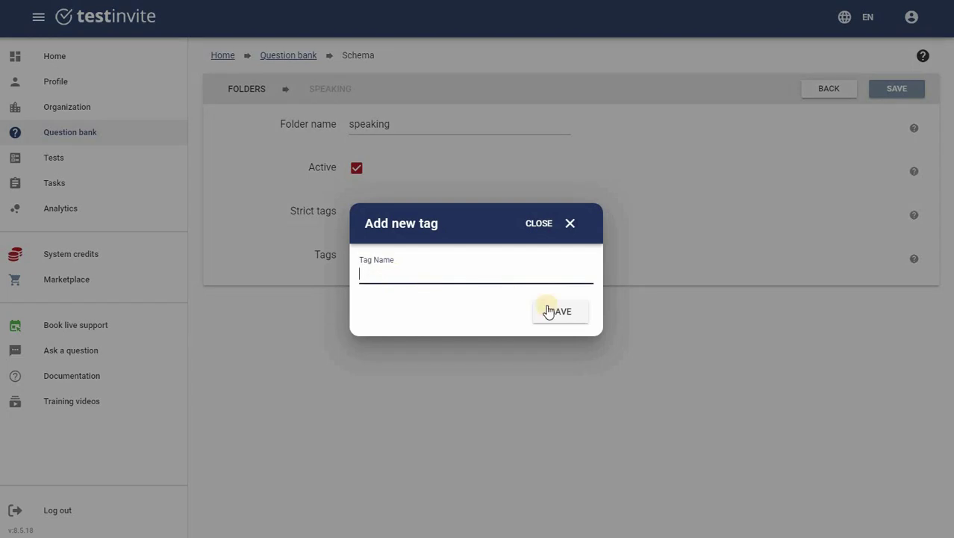
type("year")
key("Return")
left_click(366, 311)
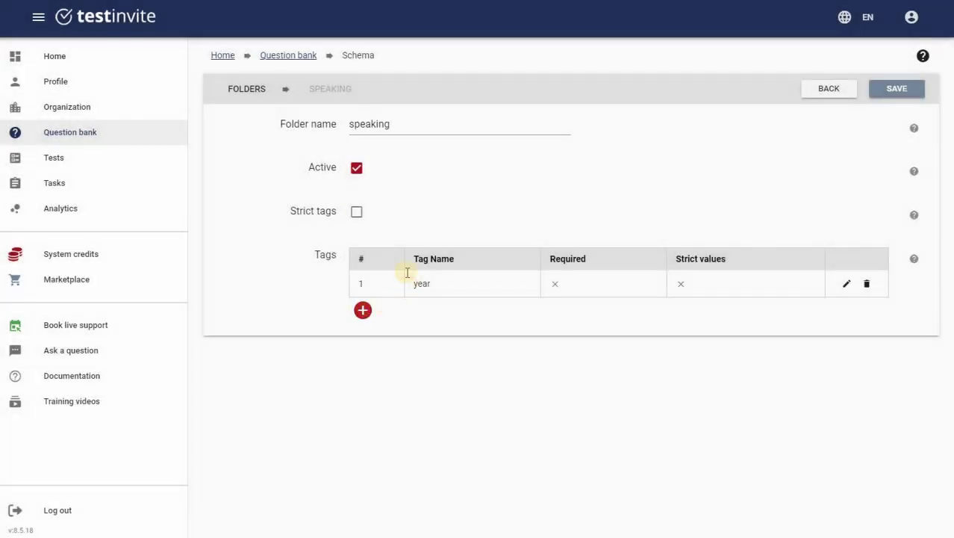
type("month")
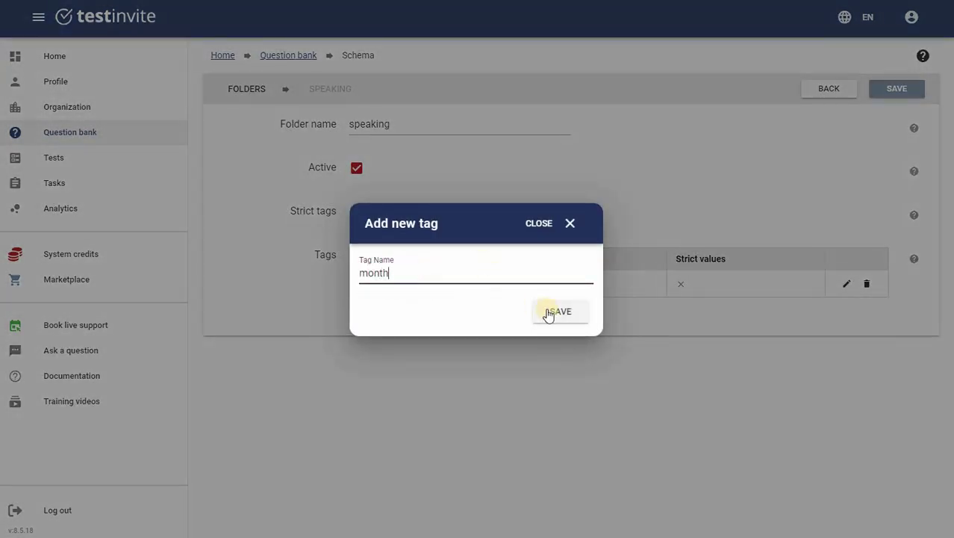
left_click(550, 312)
left_click(365, 338)
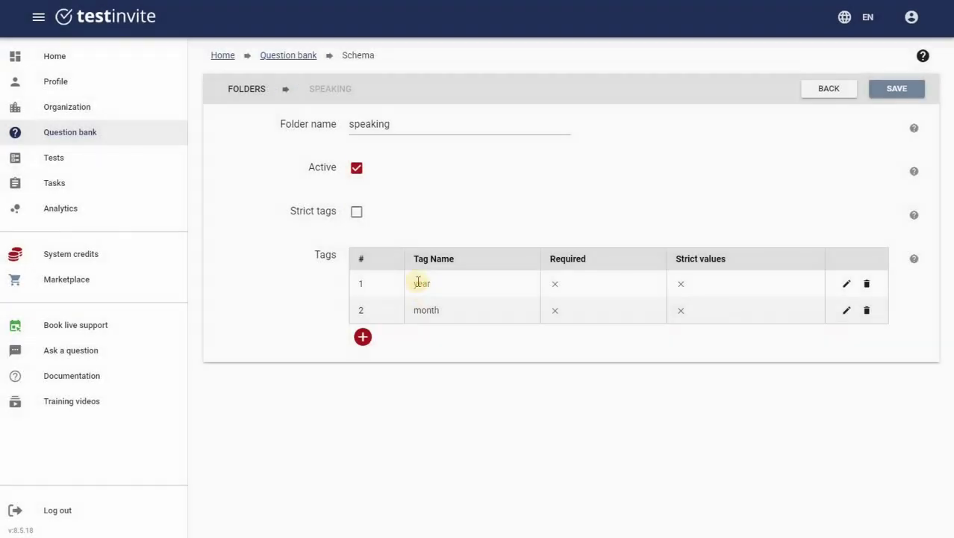
type("difficulty")
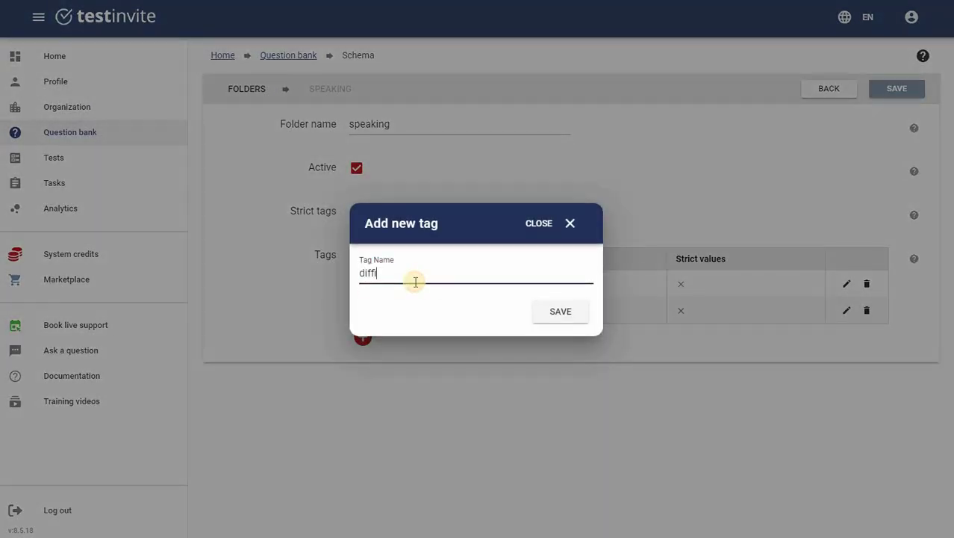
left_click(553, 314)
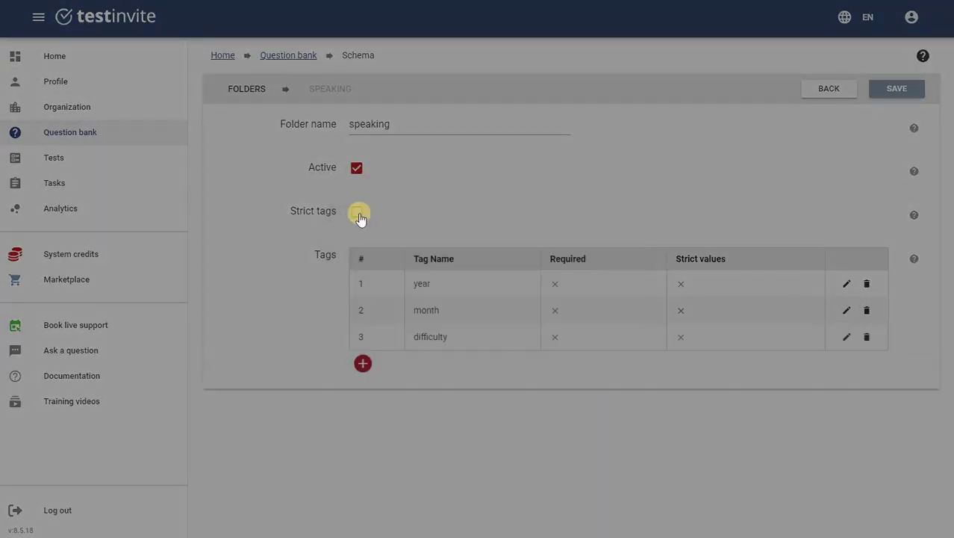
left_click(358, 214)
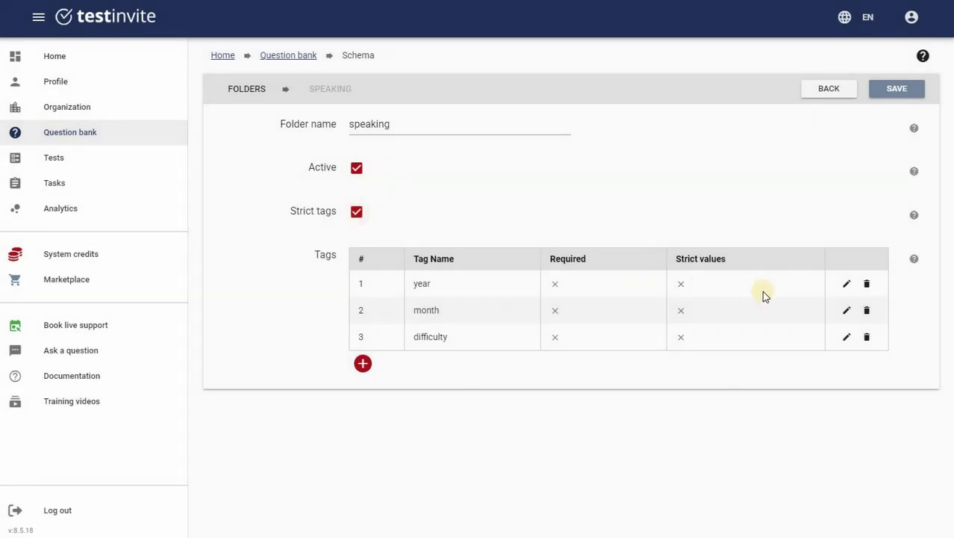
- Add the values 2022 and 2023 to the speaking folder's year tag
left_click(847, 286)
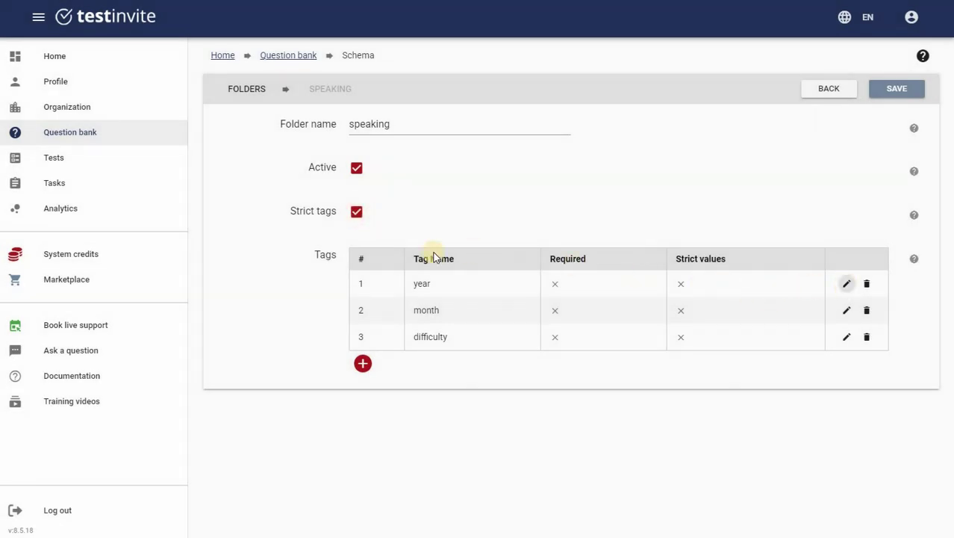
left_click(382, 272)
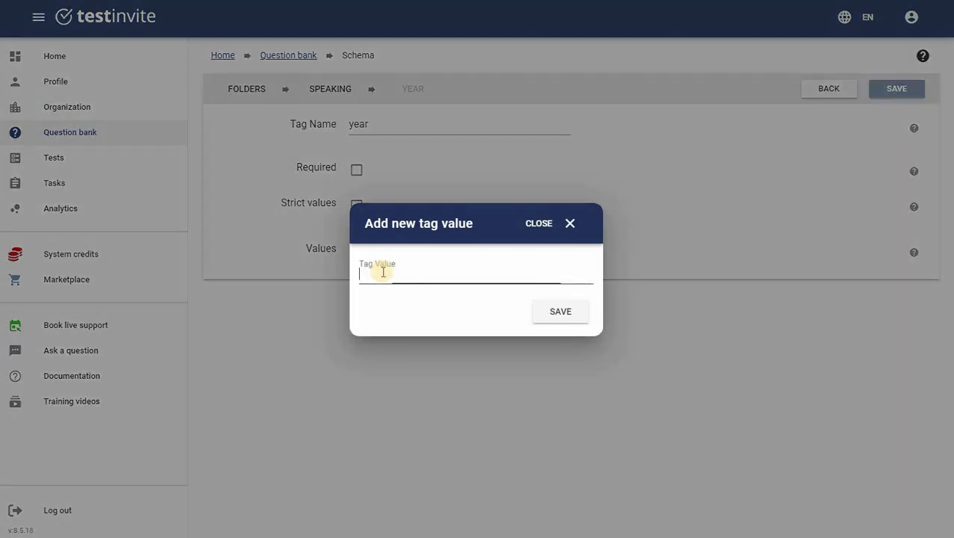
type("2022")
key("Return")
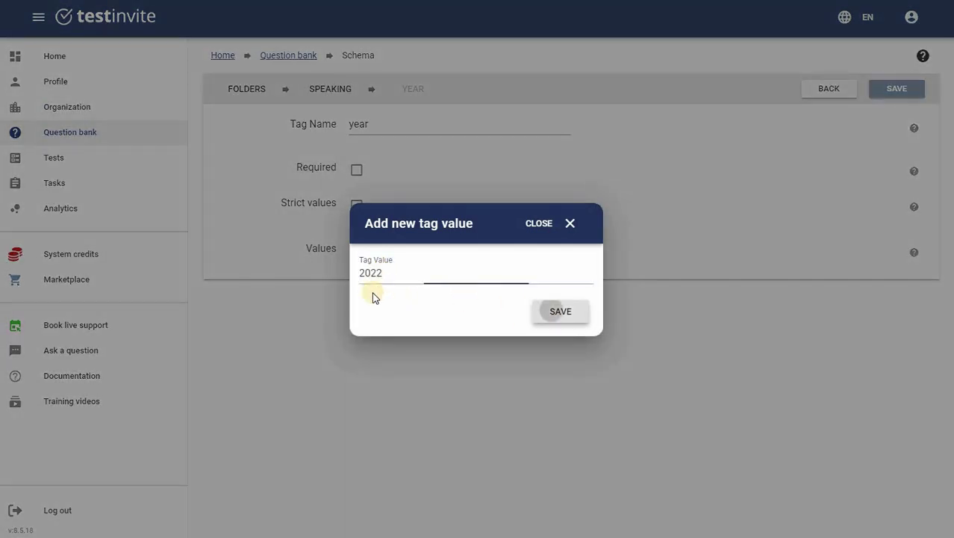
left_click(365, 302)
left_click(396, 275)
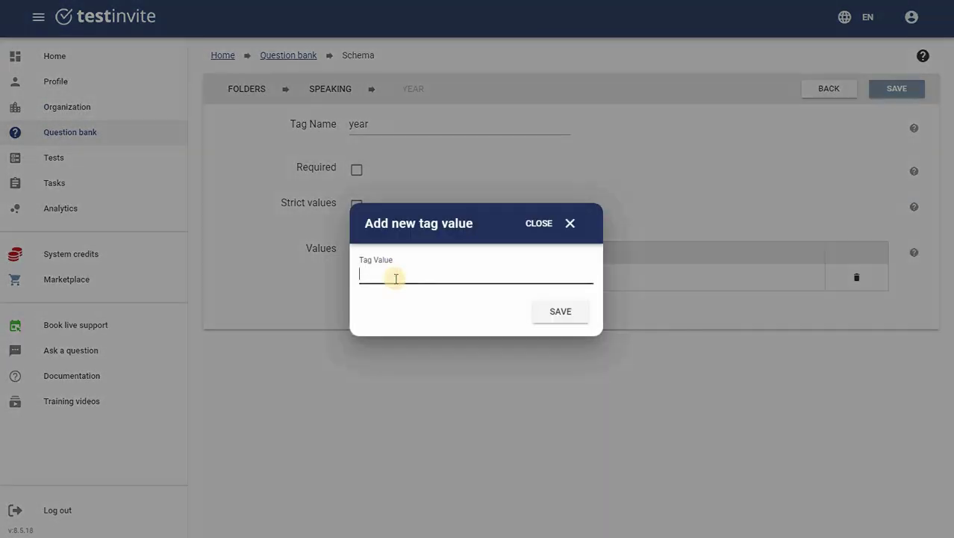
type("2023")
key("Return")
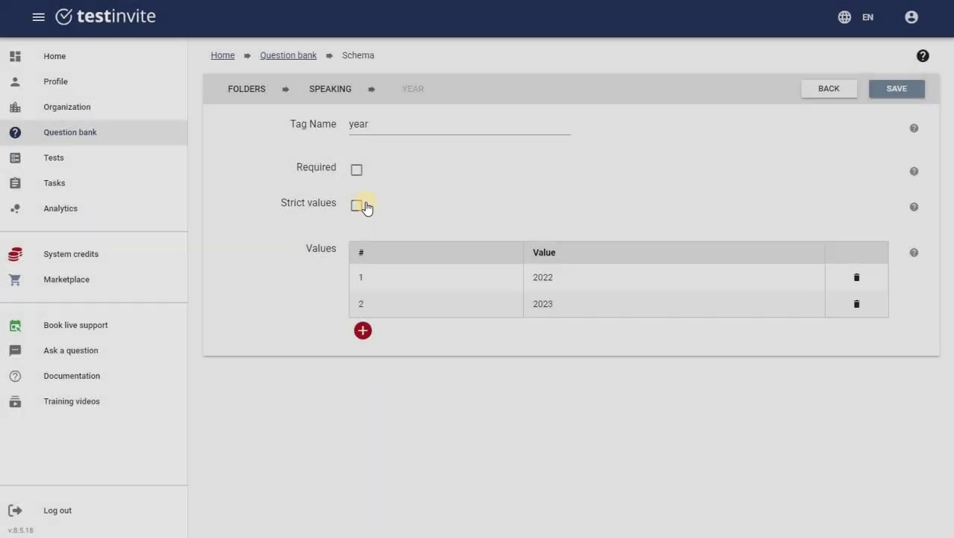
- Enable strict values for the year tag and make it required
left_click(357, 206)
left_click(357, 205)
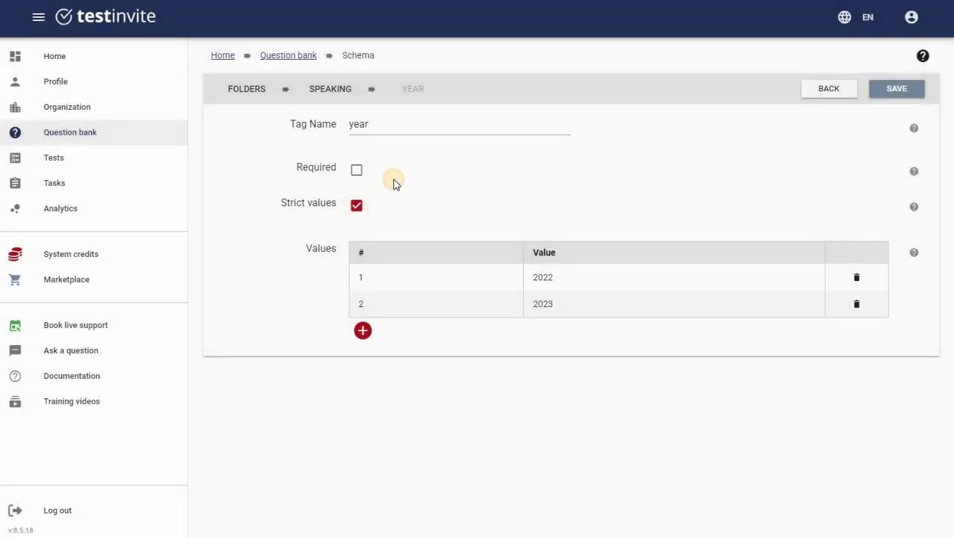
left_click(357, 171)
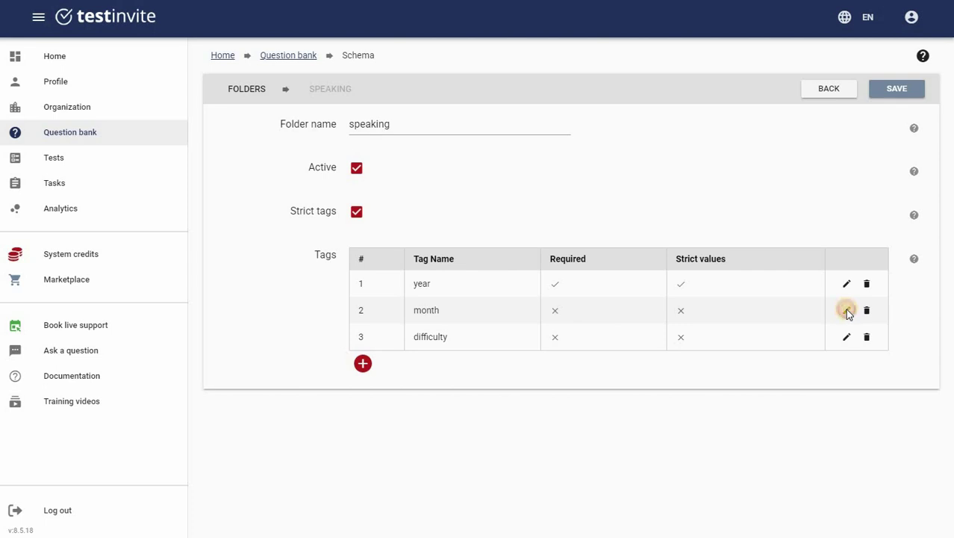
- Add the values june and july to the month tag and make it required with strict values
left_click(847, 313)
left_click(363, 252)
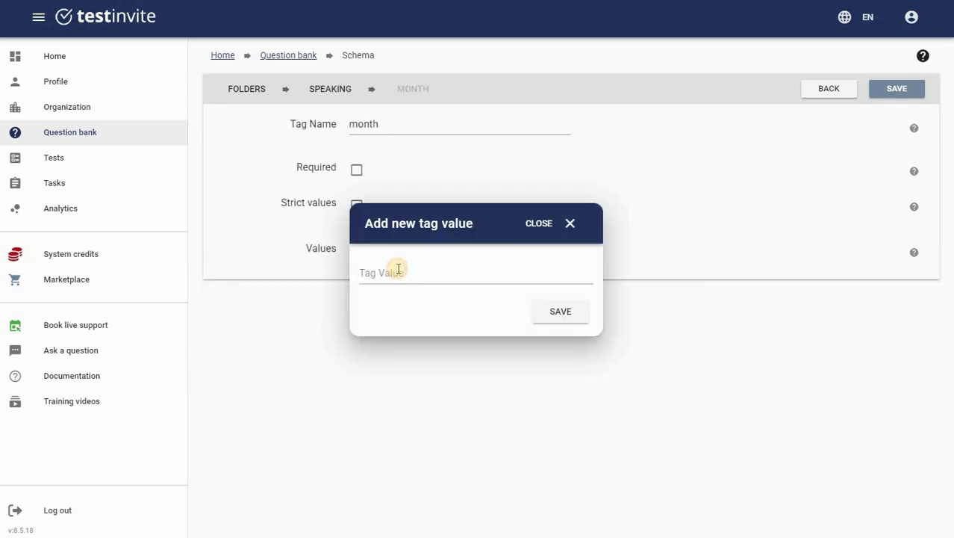
left_click(399, 270)
type("june")
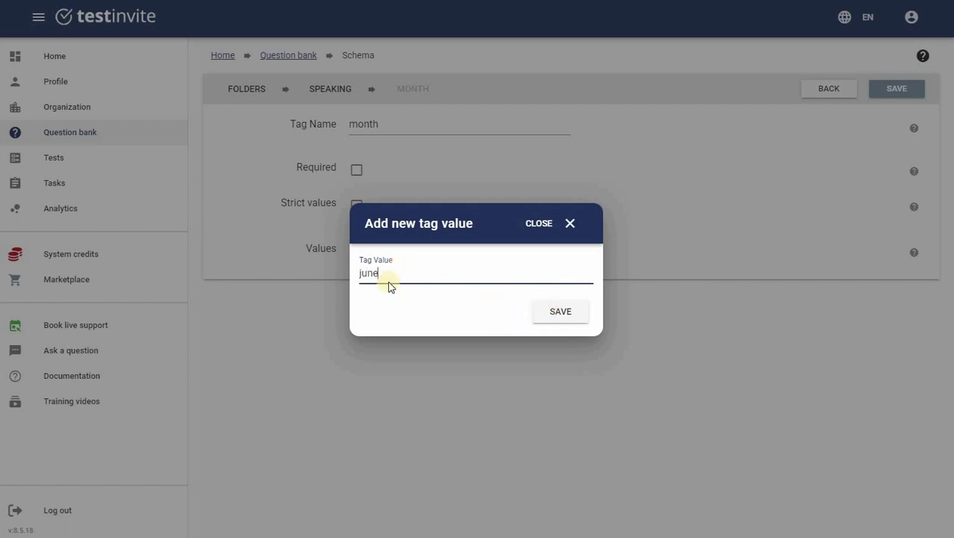
key("Return")
key("Return")
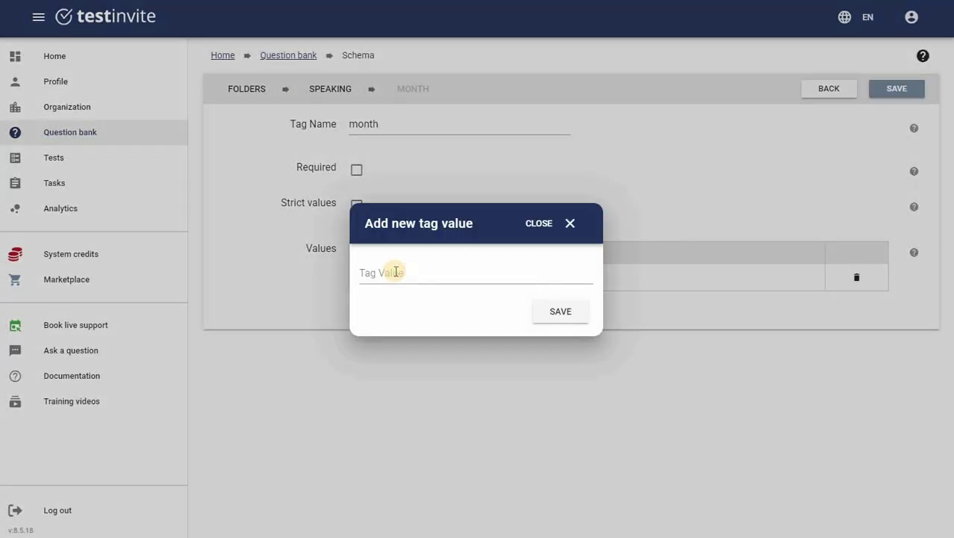
type("july")
left_click(560, 312)
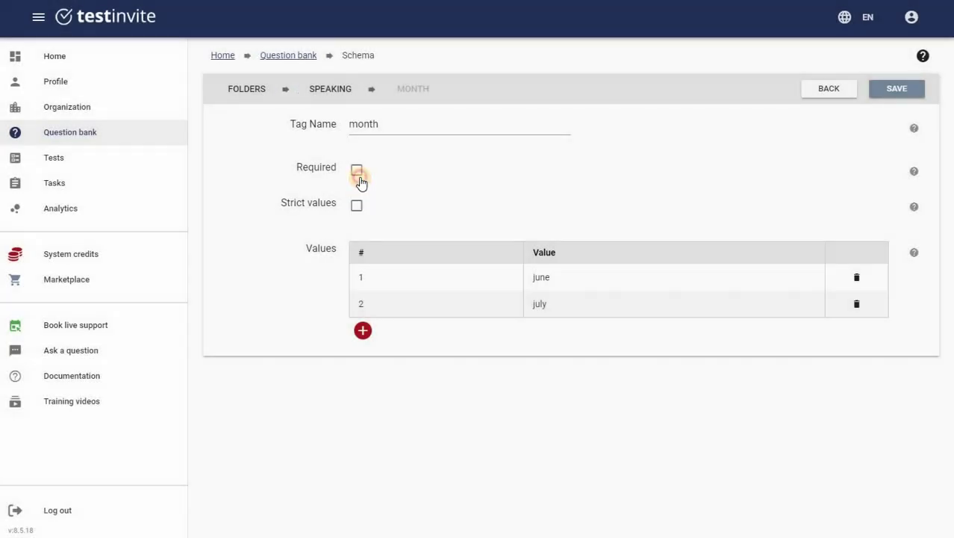
left_click(357, 206)
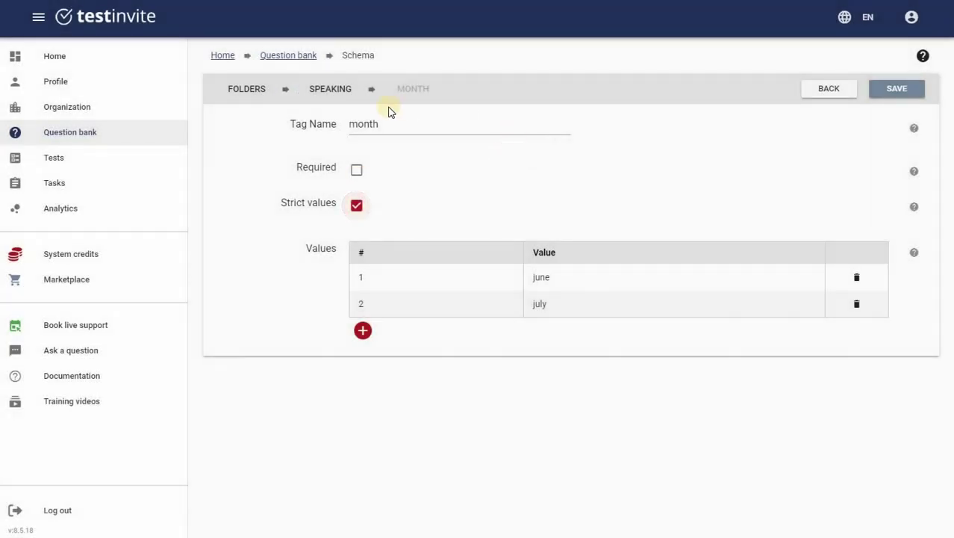
left_click(328, 88)
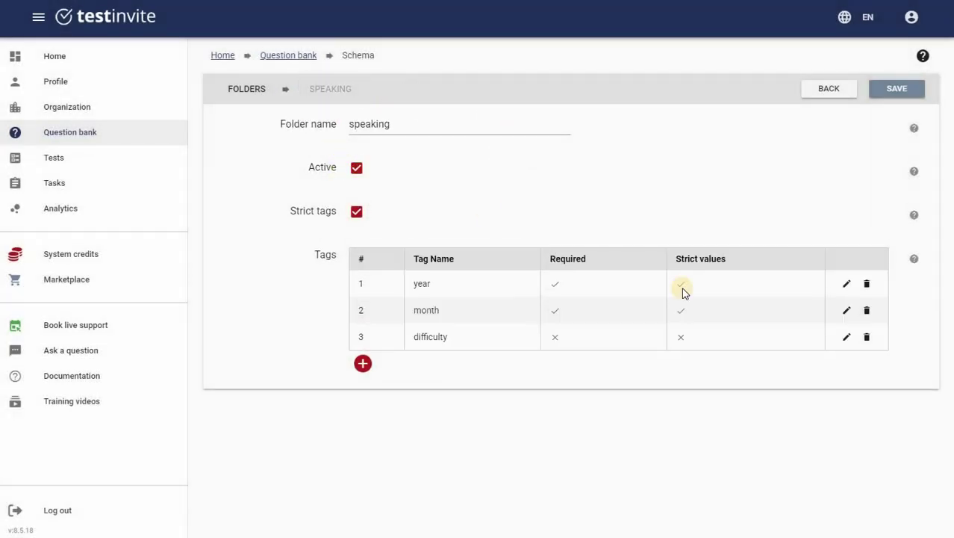
- Add the values hard and easy to the speaking folder's difficulty tag and save it as required with strict values
left_click(846, 338)
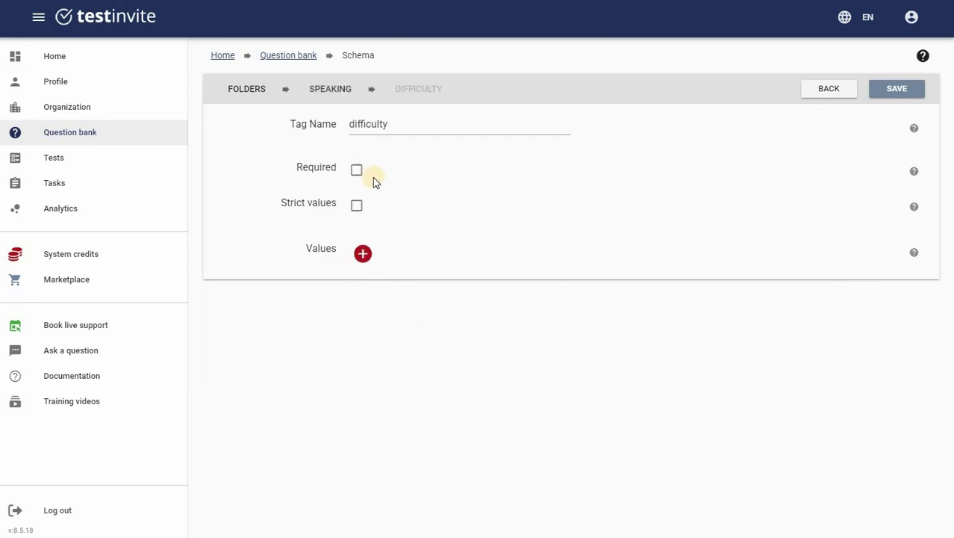
left_click(363, 253)
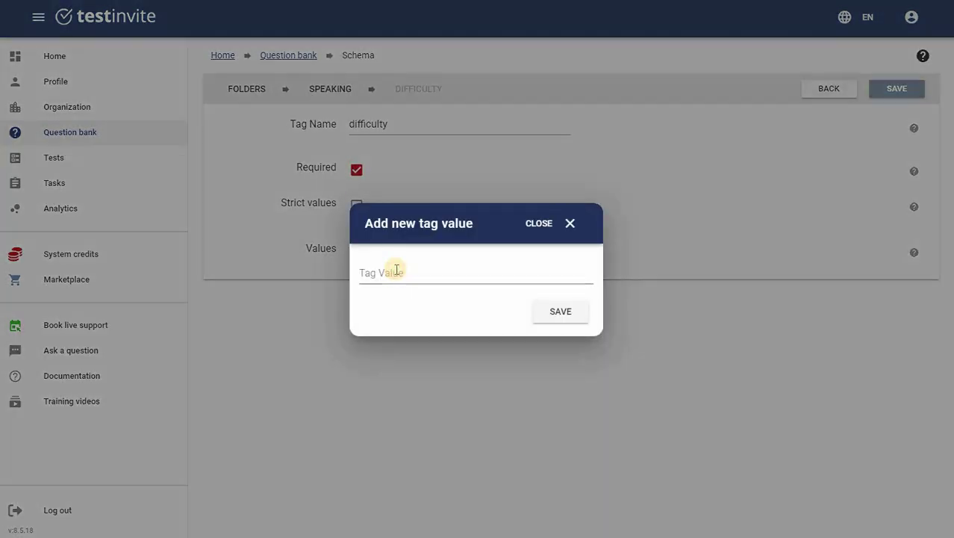
left_click(397, 269)
type("hard")
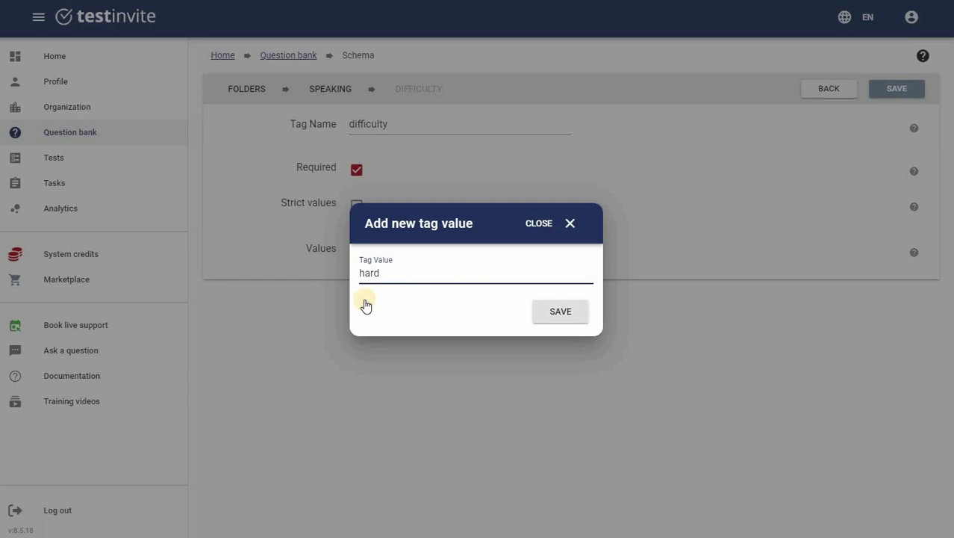
key("Return")
left_click(363, 303)
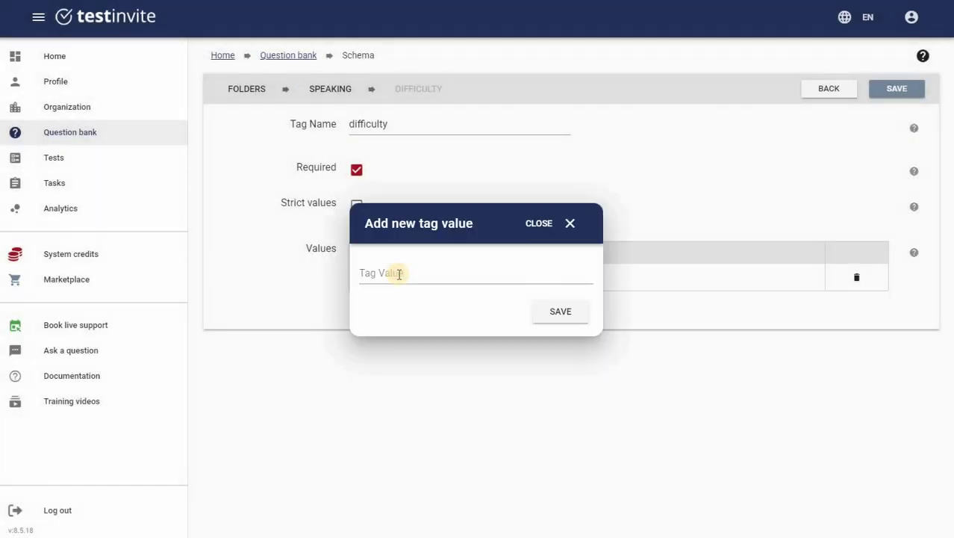
left_click(396, 272)
type("easy")
left_click(543, 311)
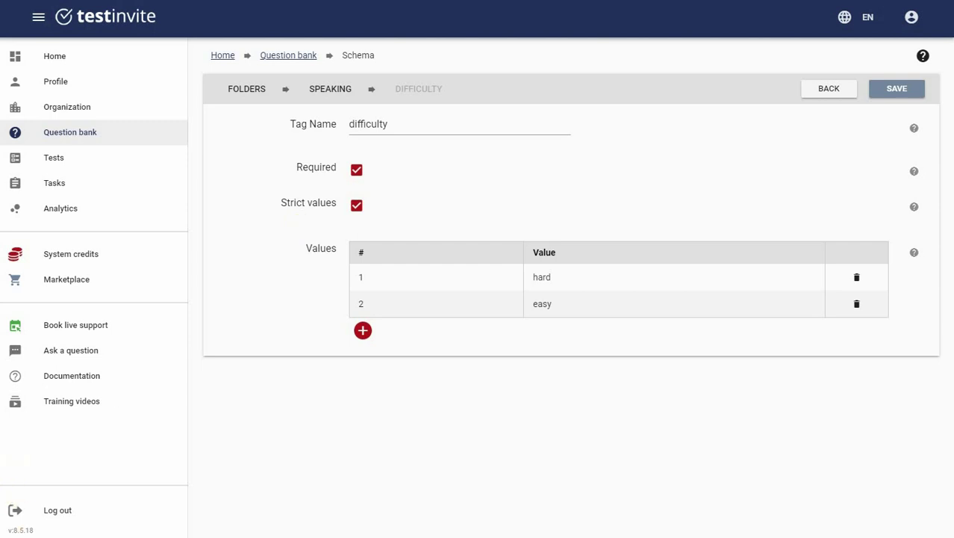
left_click(897, 89)
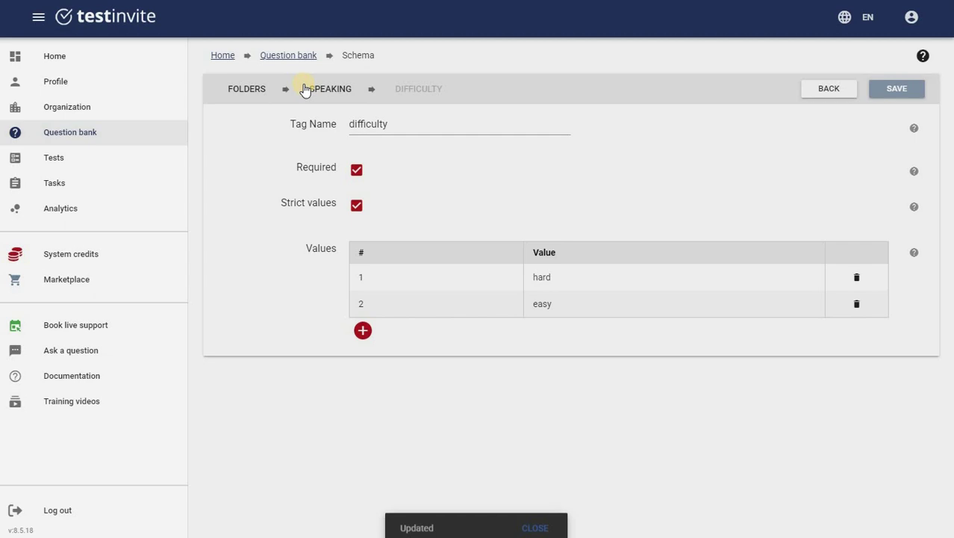
- Start a new choice question in the question bank and assign it to the speaking folder
left_click(280, 58)
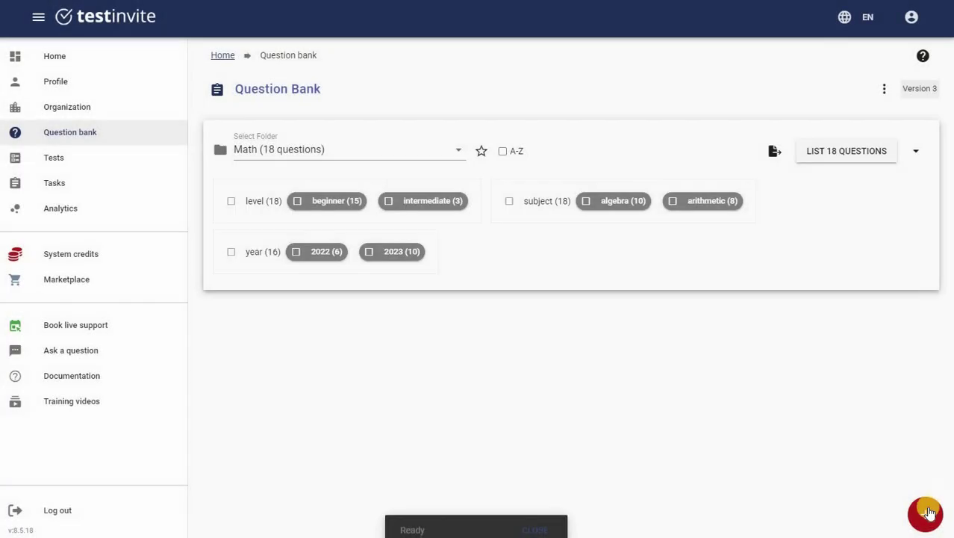
left_click(928, 513)
left_click(880, 433)
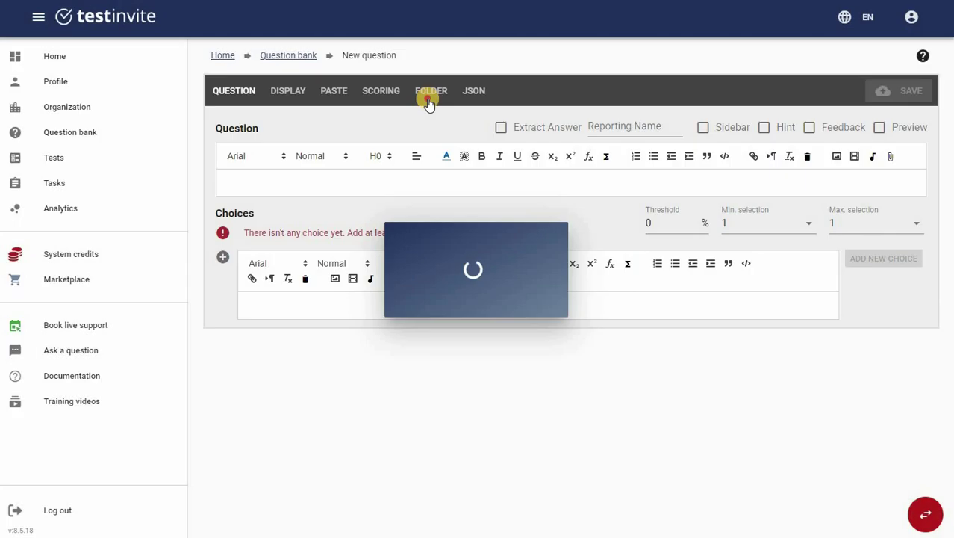
left_click(432, 93)
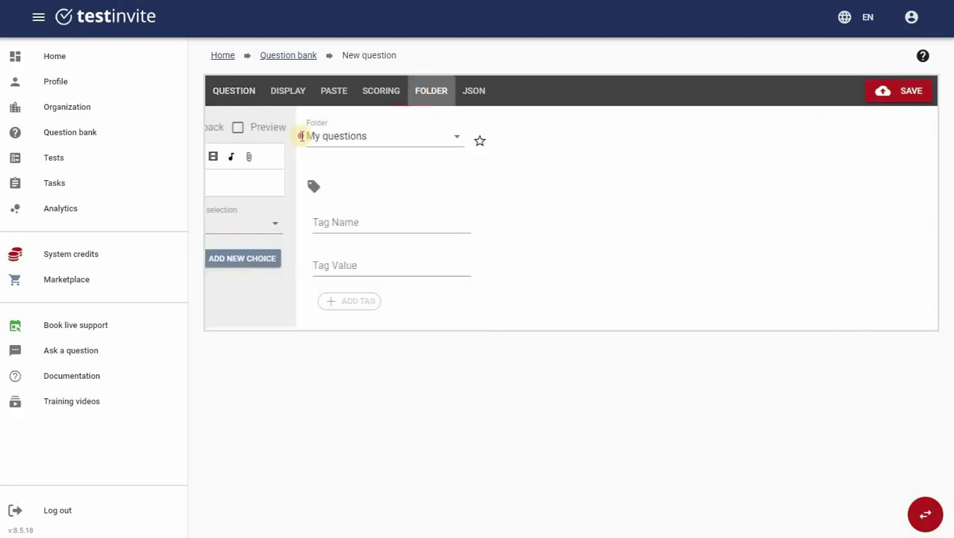
left_click(303, 136)
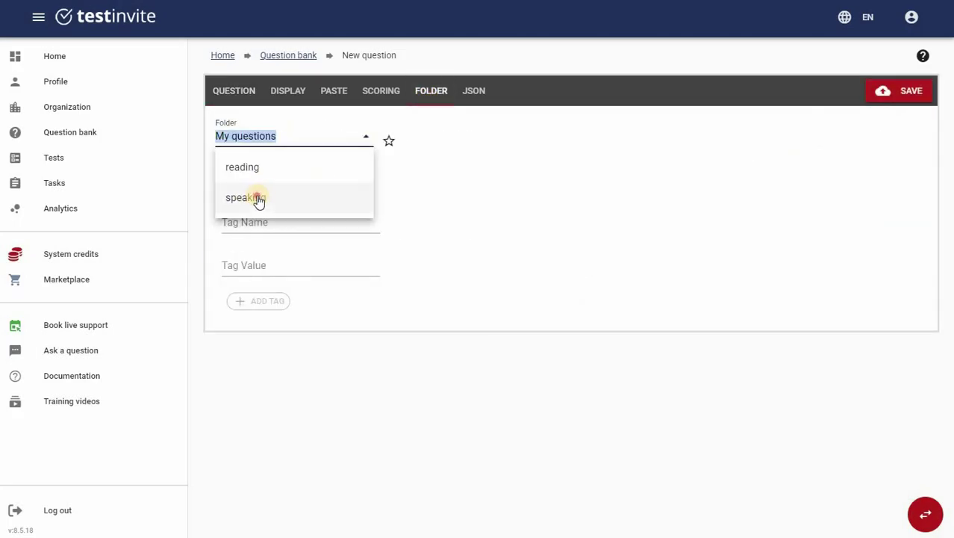
left_click(257, 197)
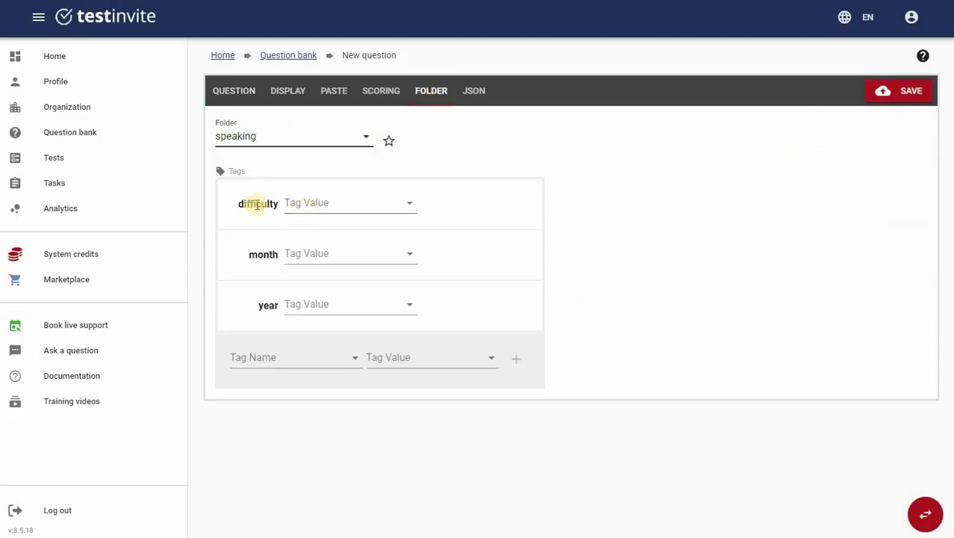
- Set the new question's tags to difficulty hard, month june and year 2022
left_click(334, 202)
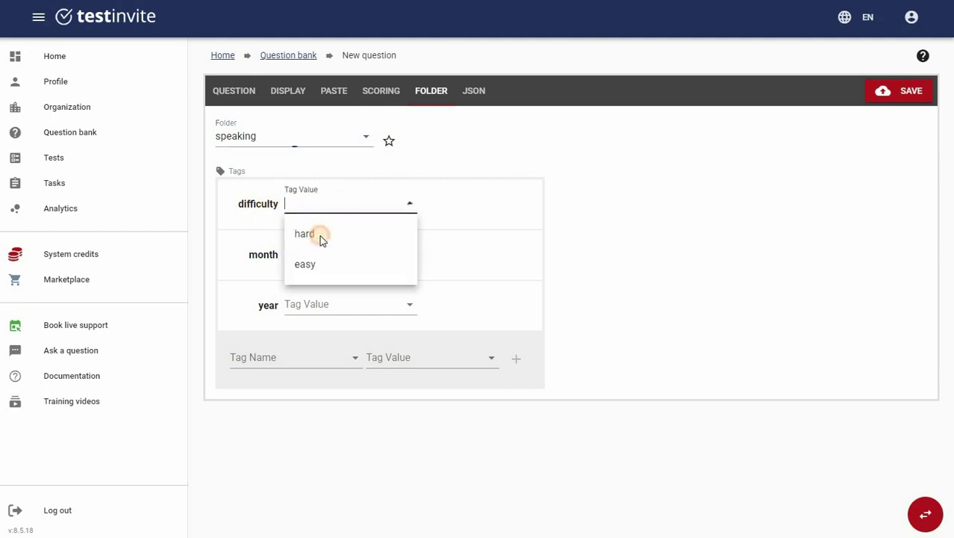
left_click(306, 263)
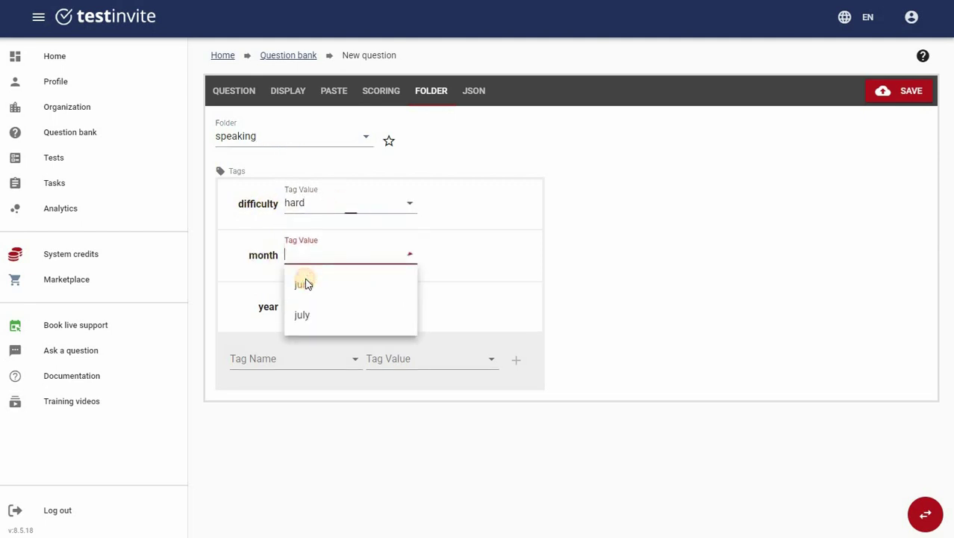
left_click(302, 279)
left_click(313, 304)
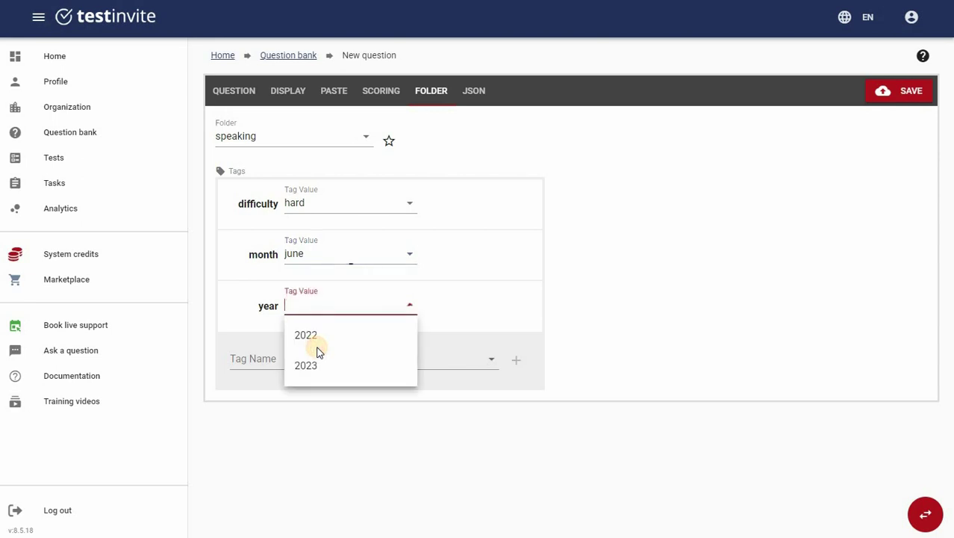
left_click(318, 346)
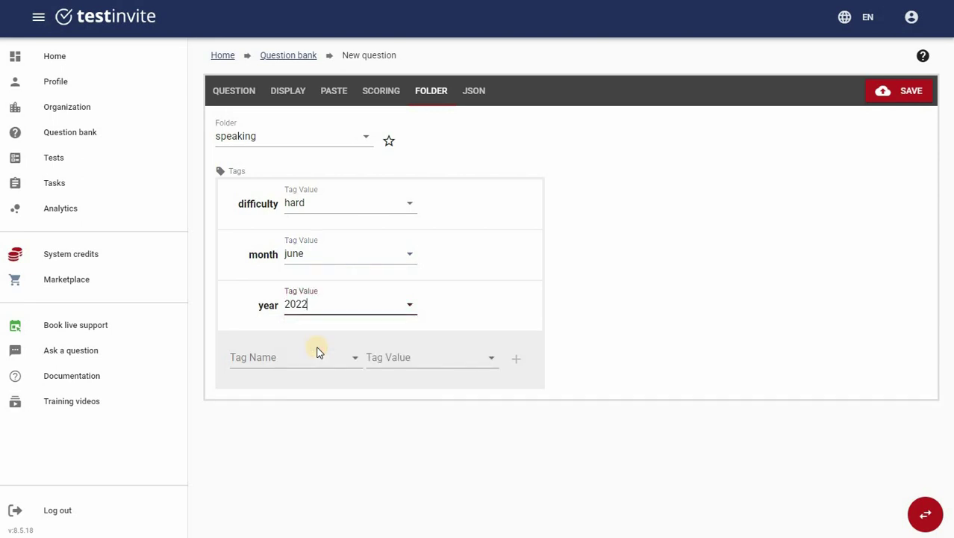